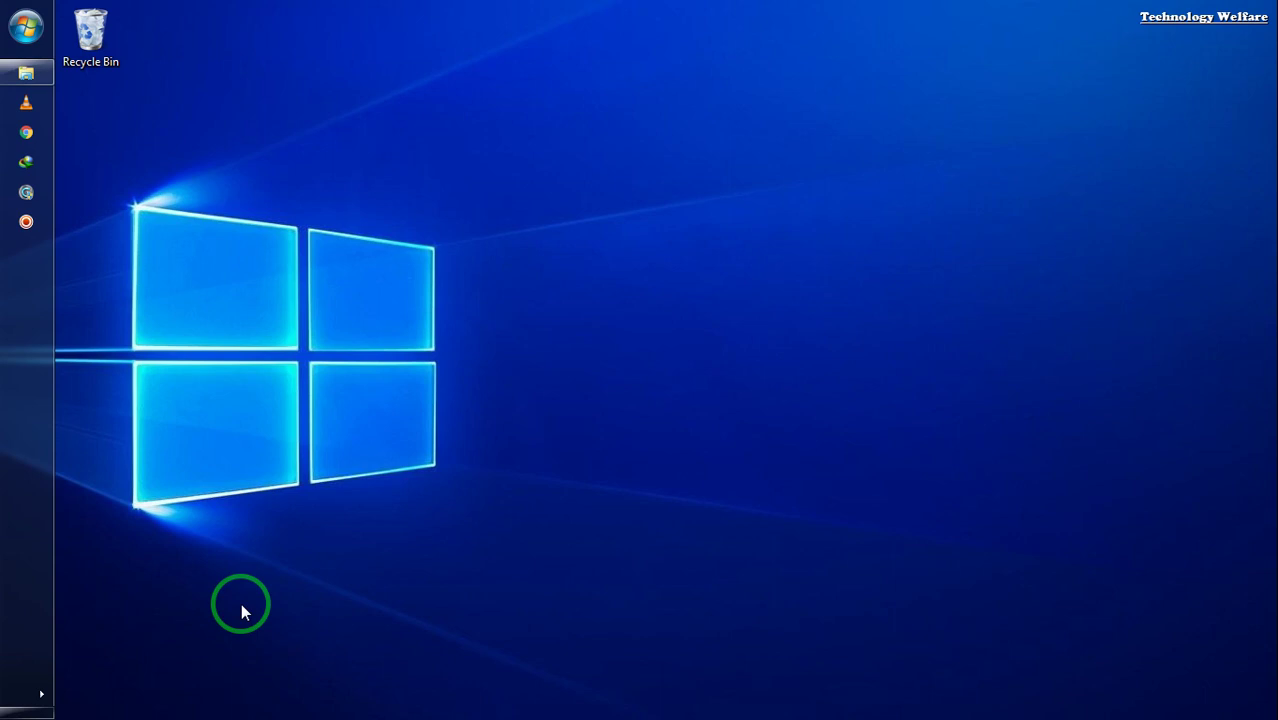
Launch the Local Group Policy Editor by running gpedit.msc and maximize its window
key("super+r")
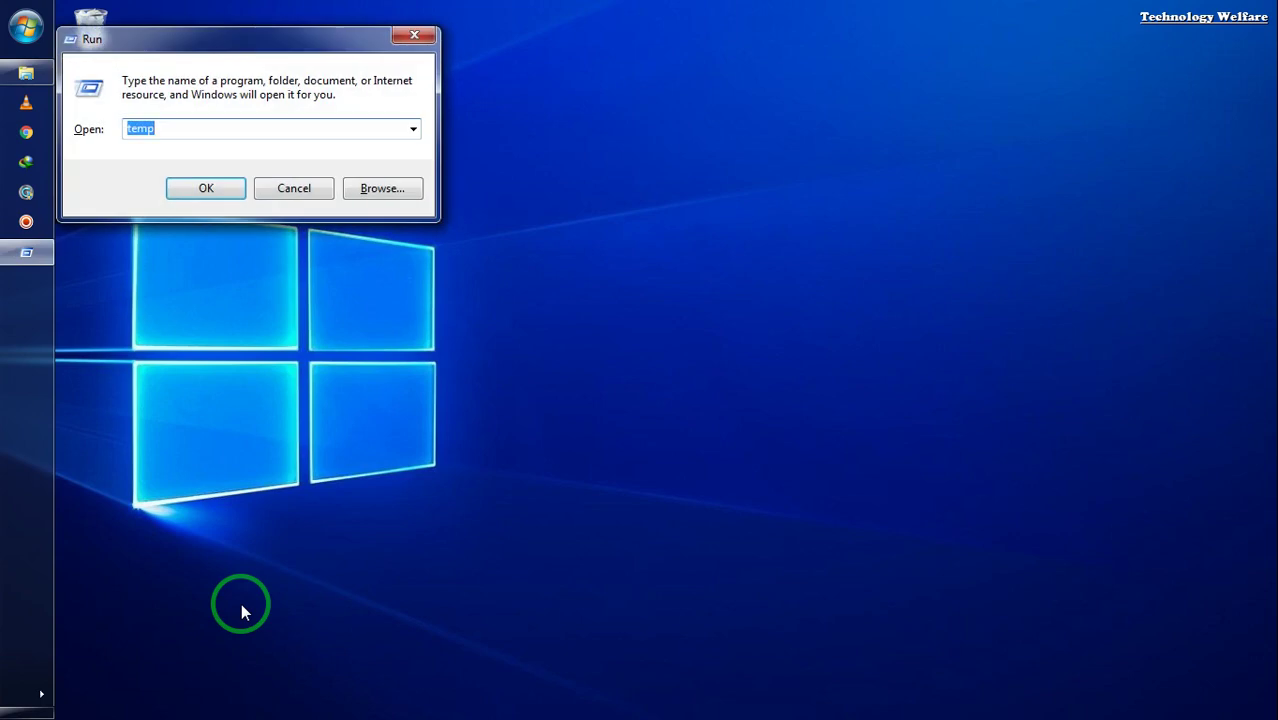
key("BackSpace")
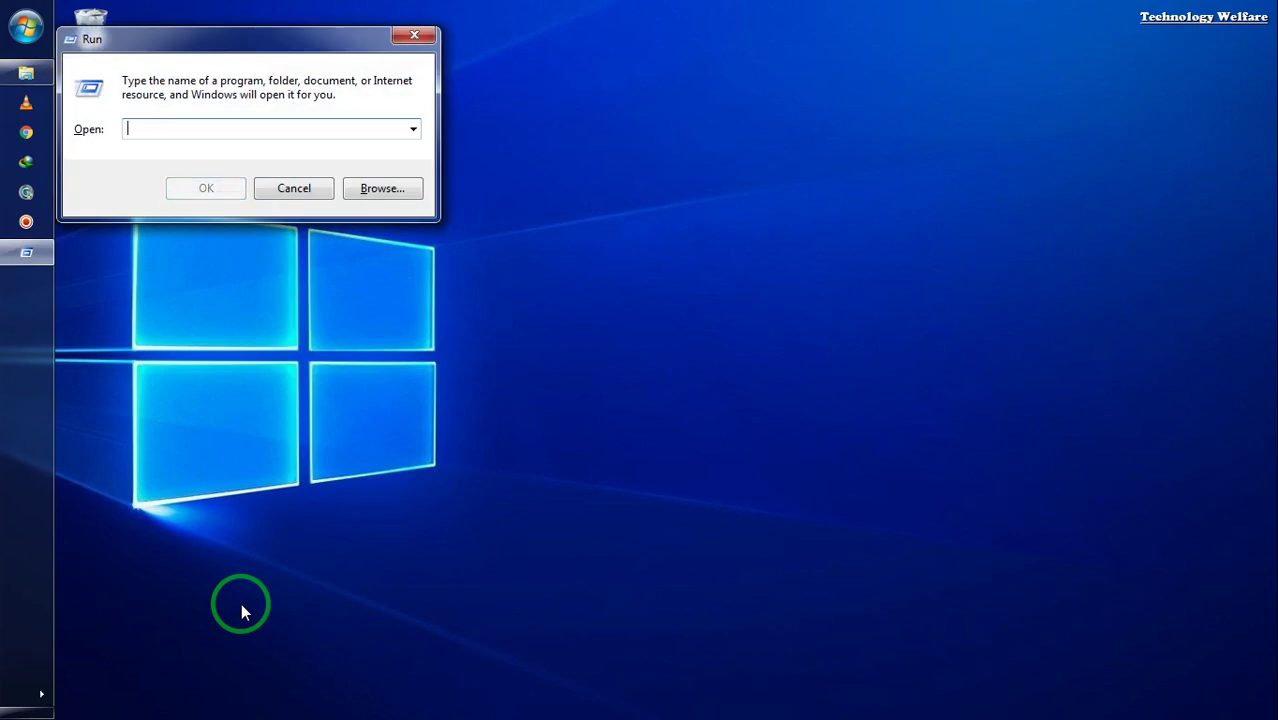
type("gp")
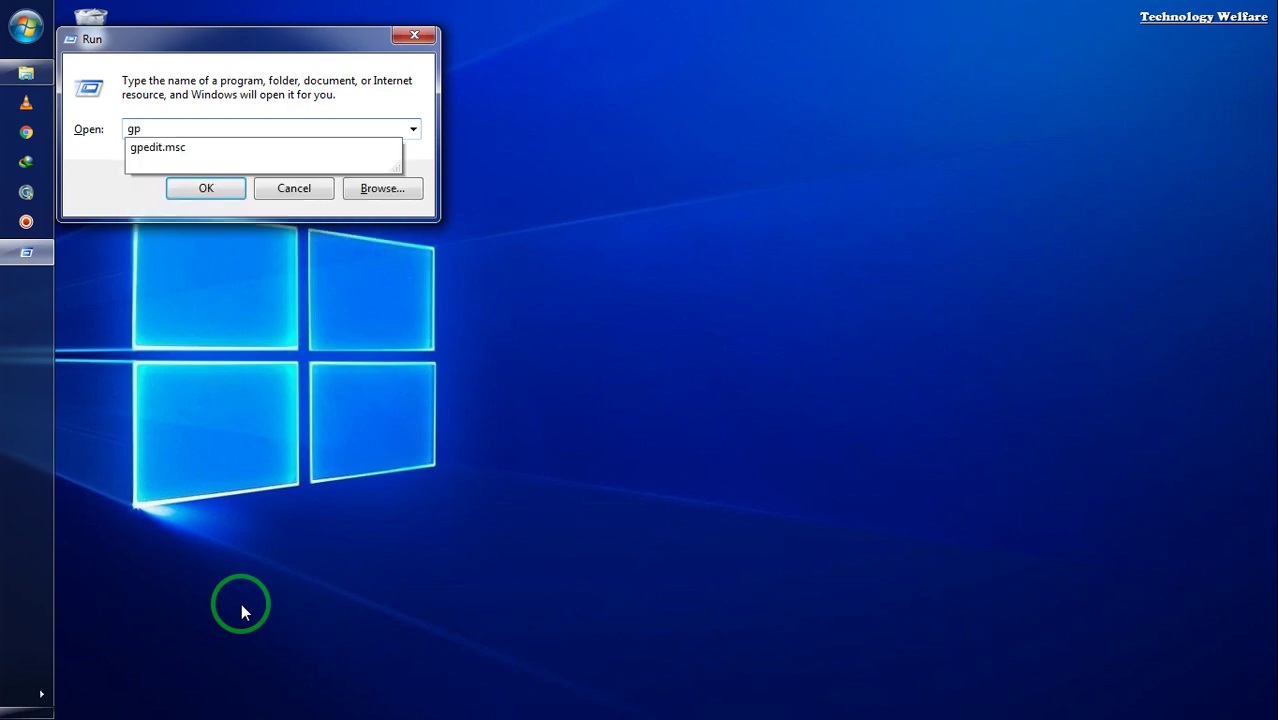
type("edit.msc")
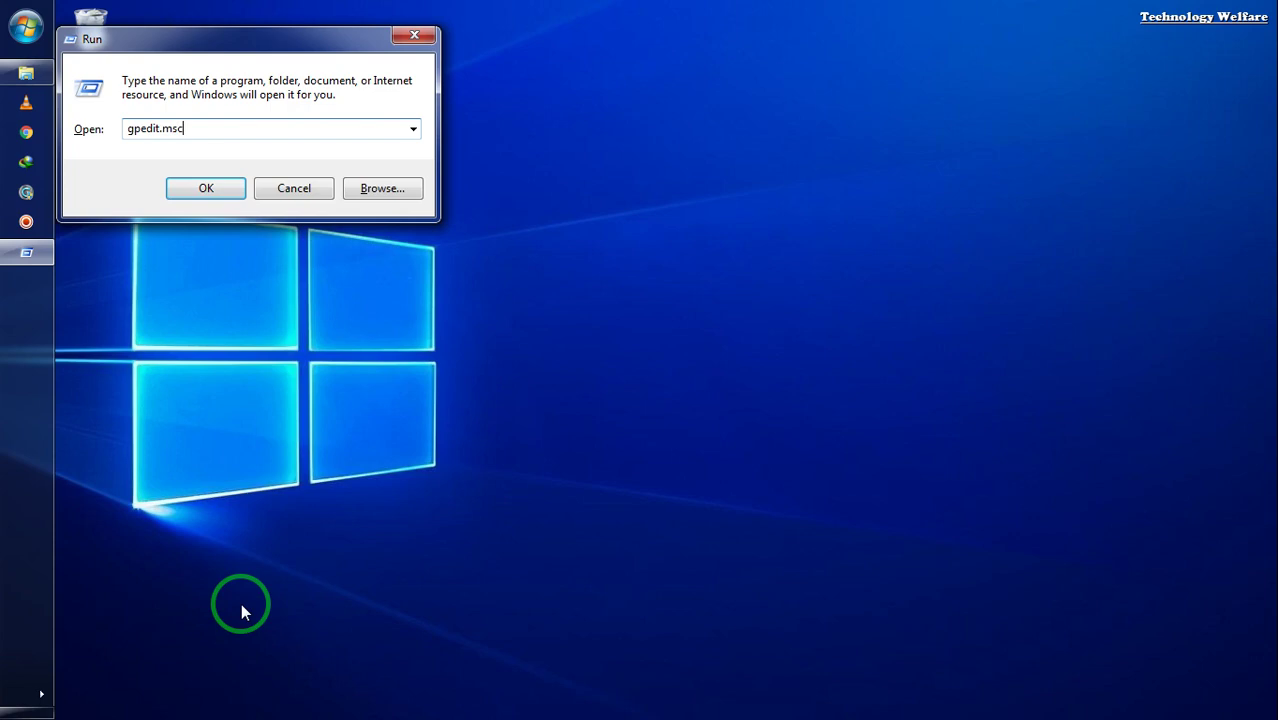
key("Return")
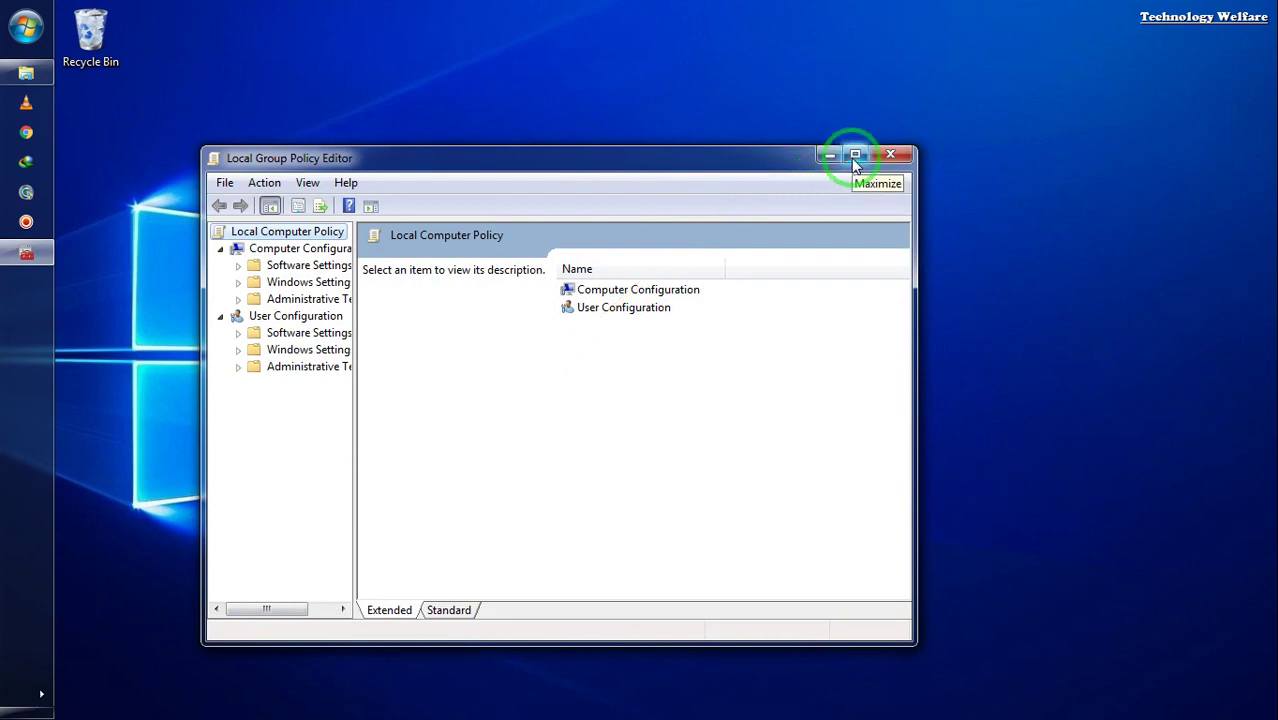
left_click(854, 156)
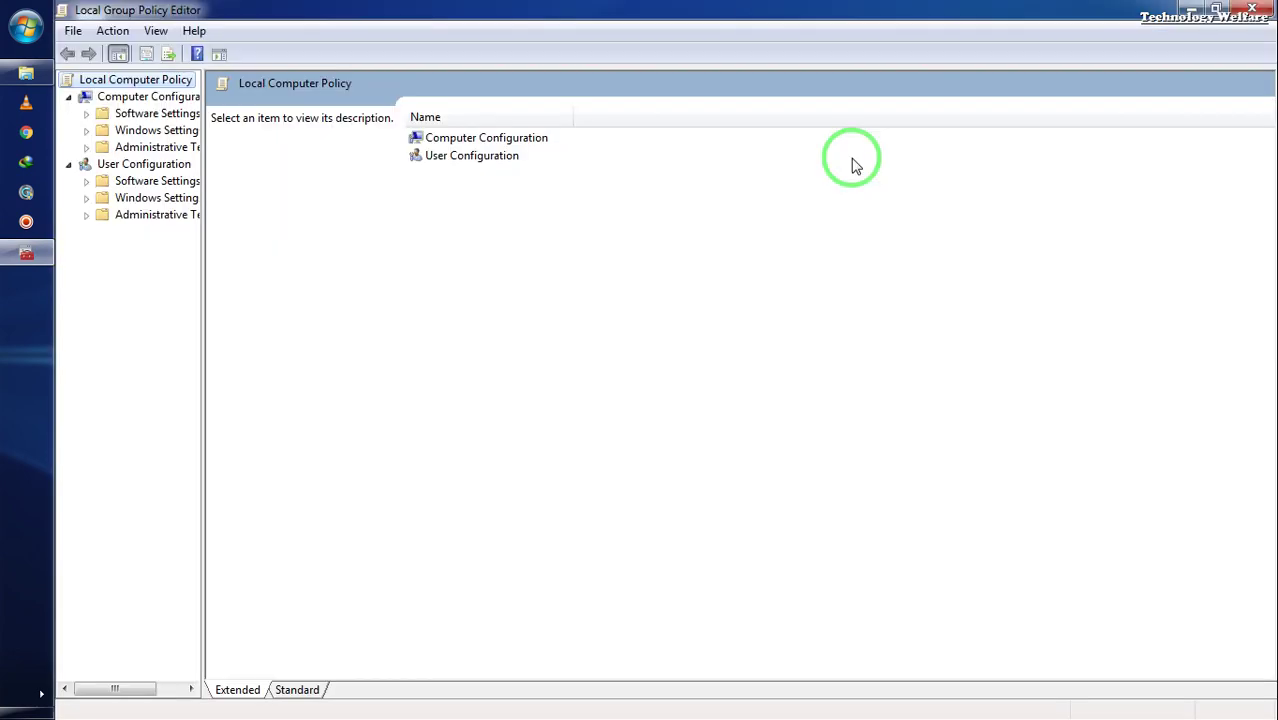
Try to open Administrative Templates under both Computer Configuration and User Configuration
left_click(145, 157)
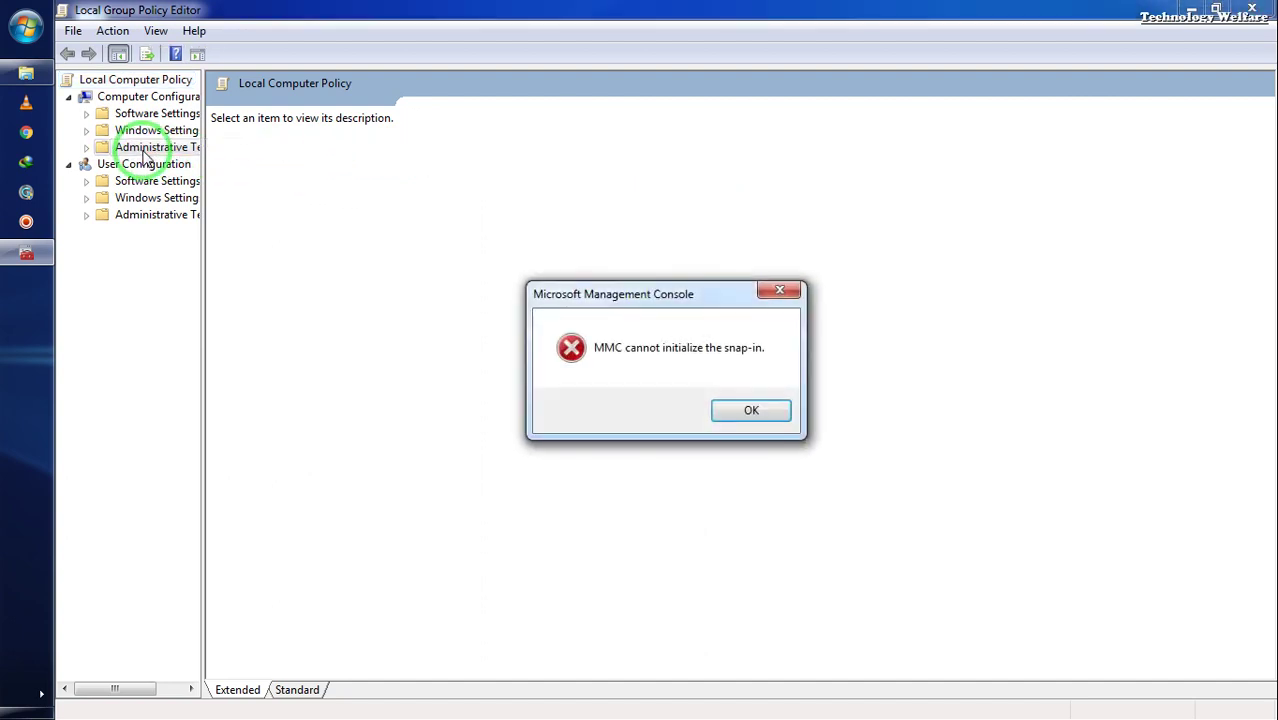
left_click(752, 412)
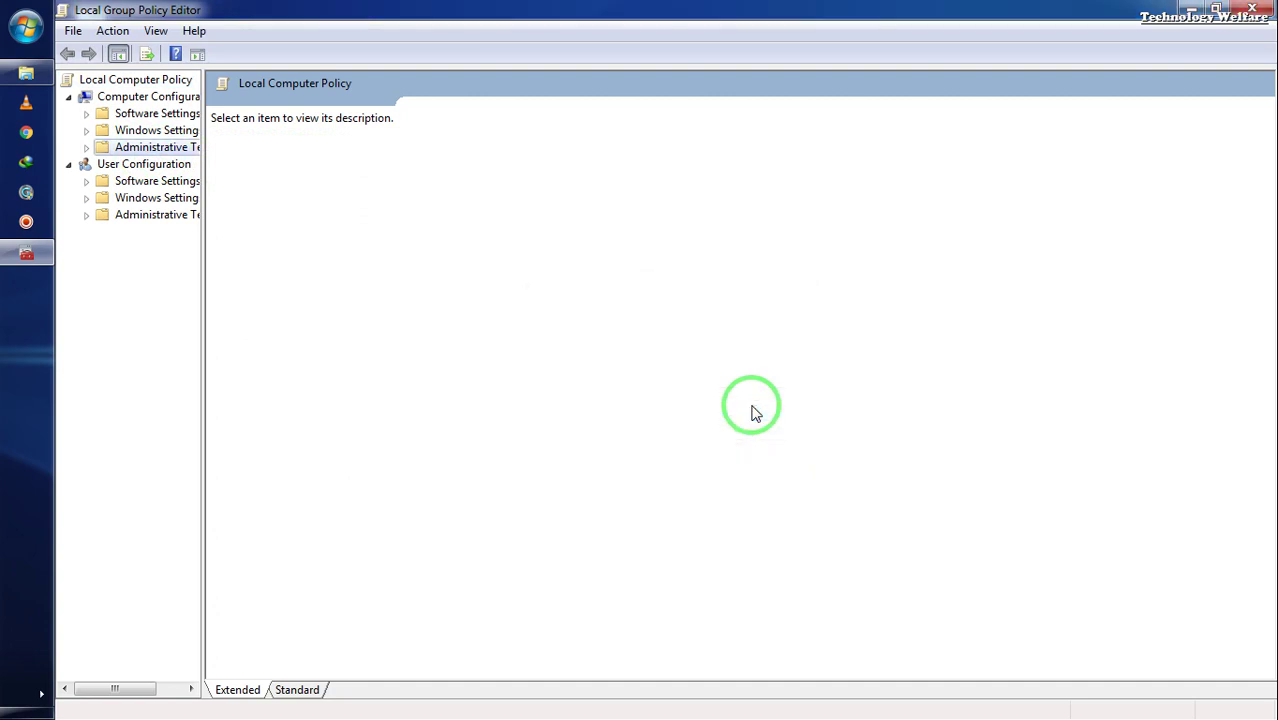
left_click(145, 222)
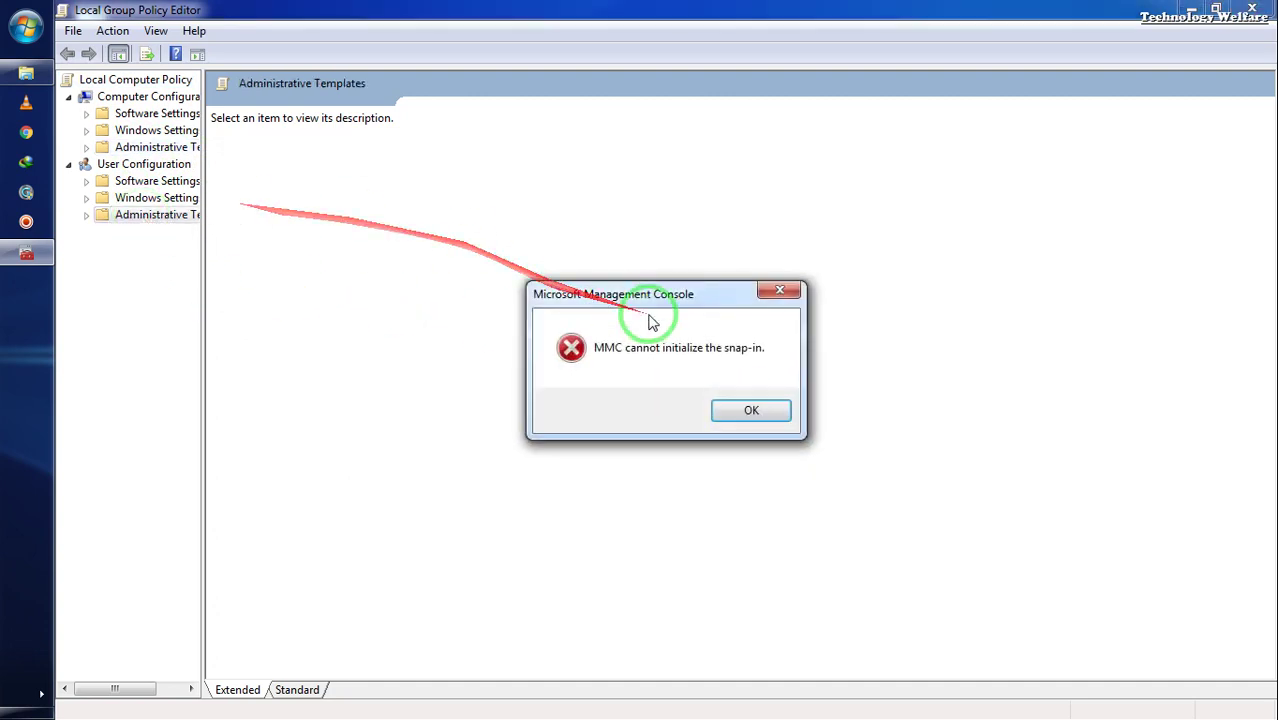
left_click(752, 411)
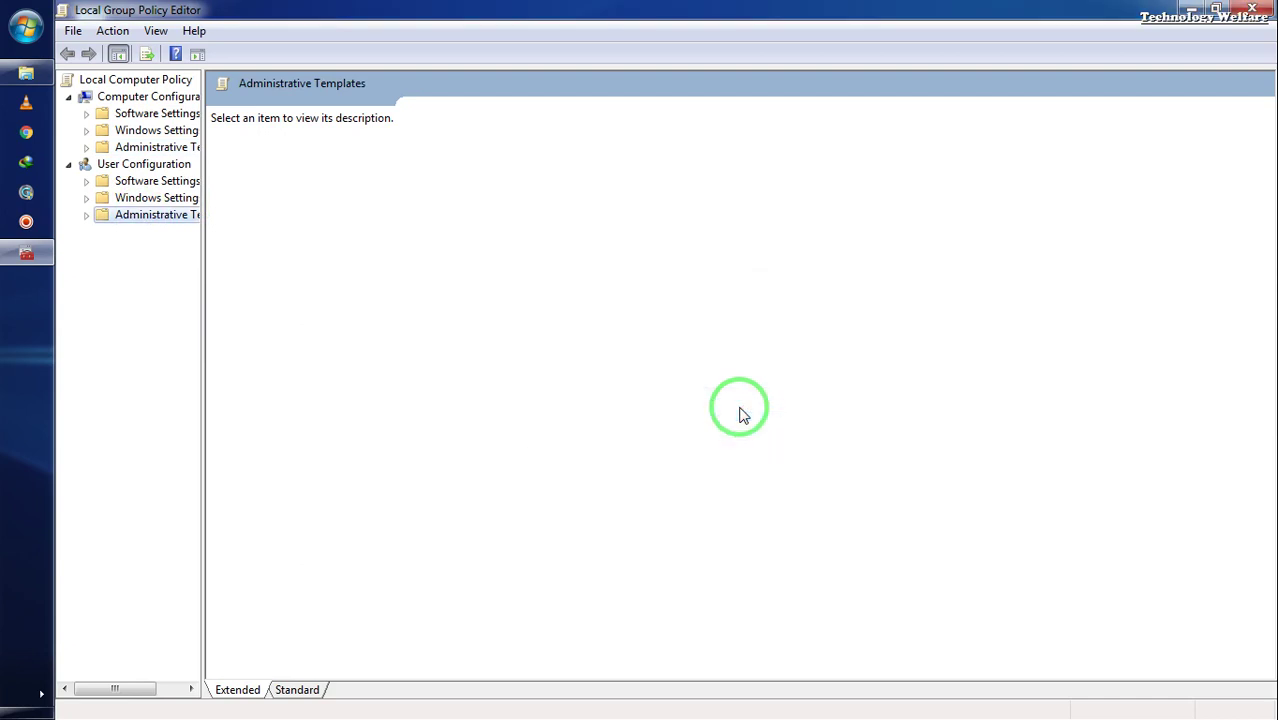
Open the Windows Update policies under Computer Configuration > Administrative Templates > Windows Components
double_click(150, 133)
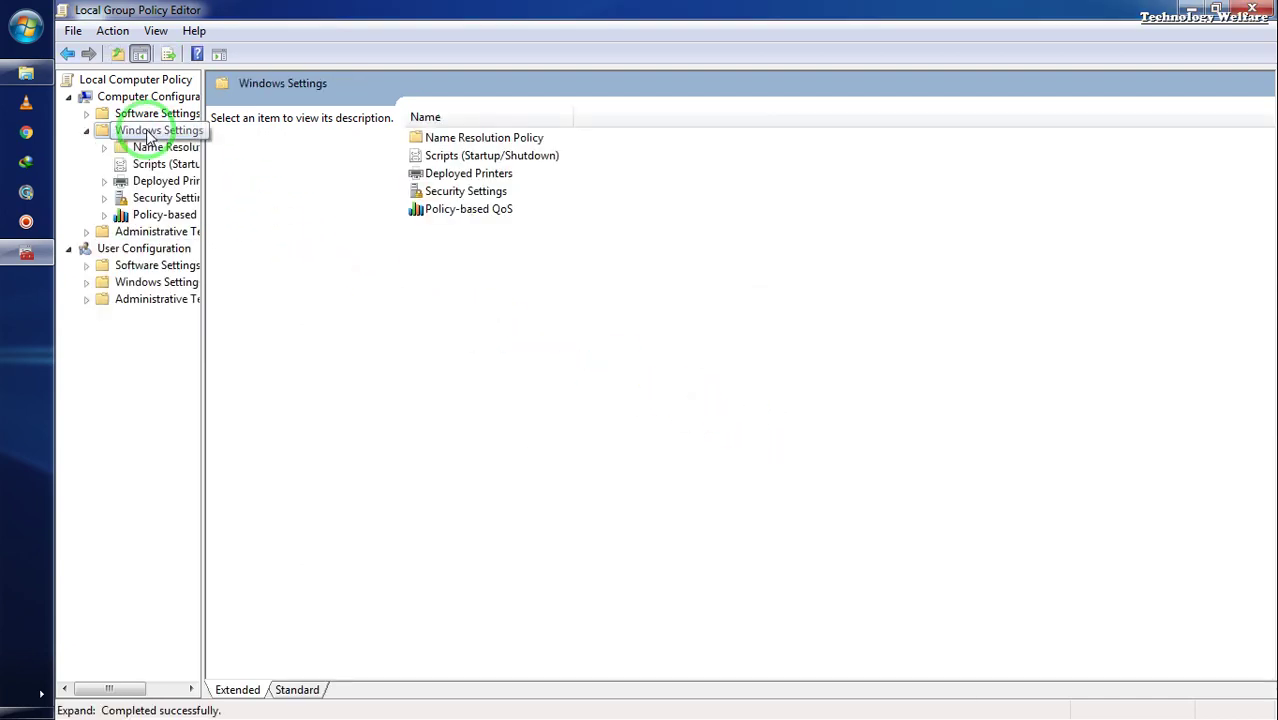
left_click(170, 232)
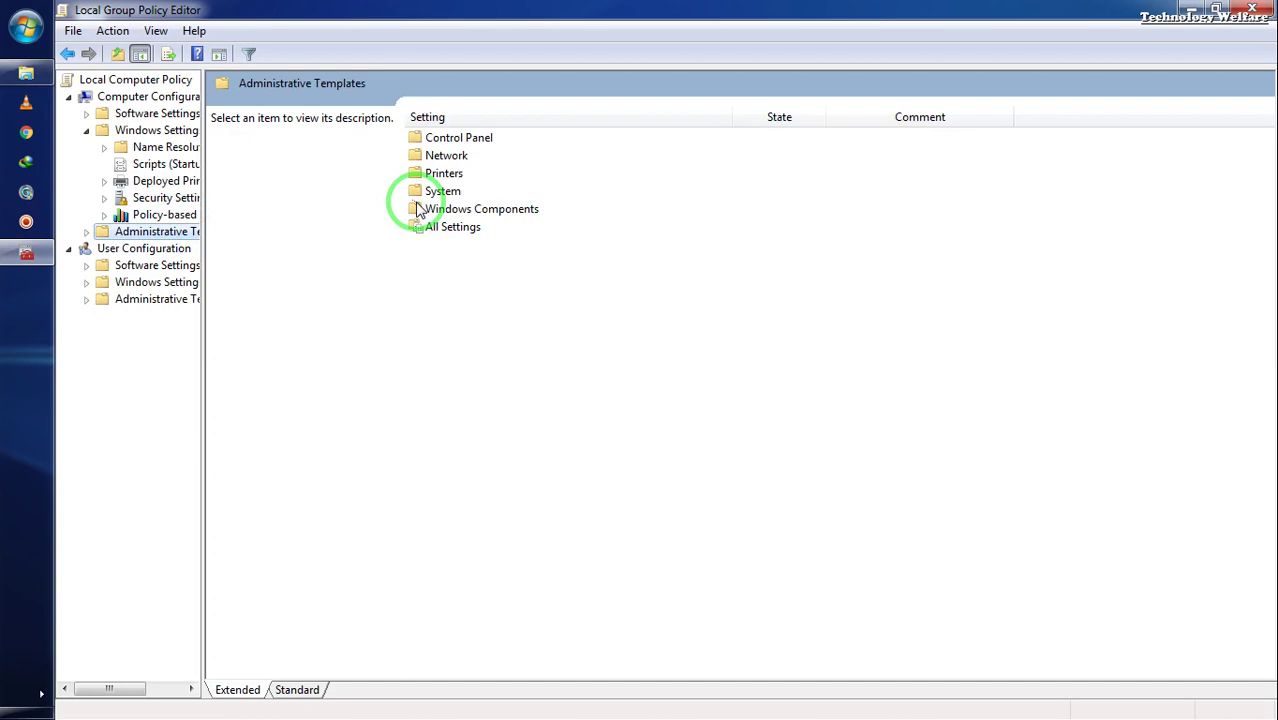
left_click(487, 215)
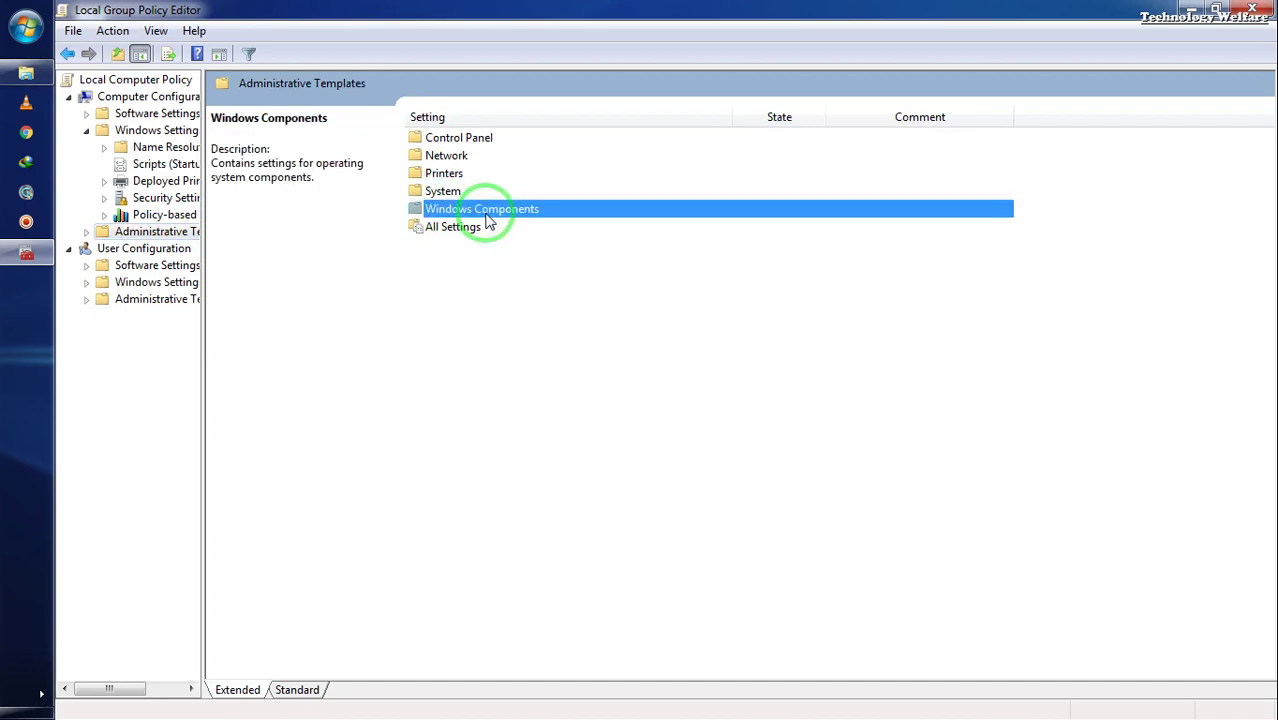
double_click(489, 222)
left_click(486, 212)
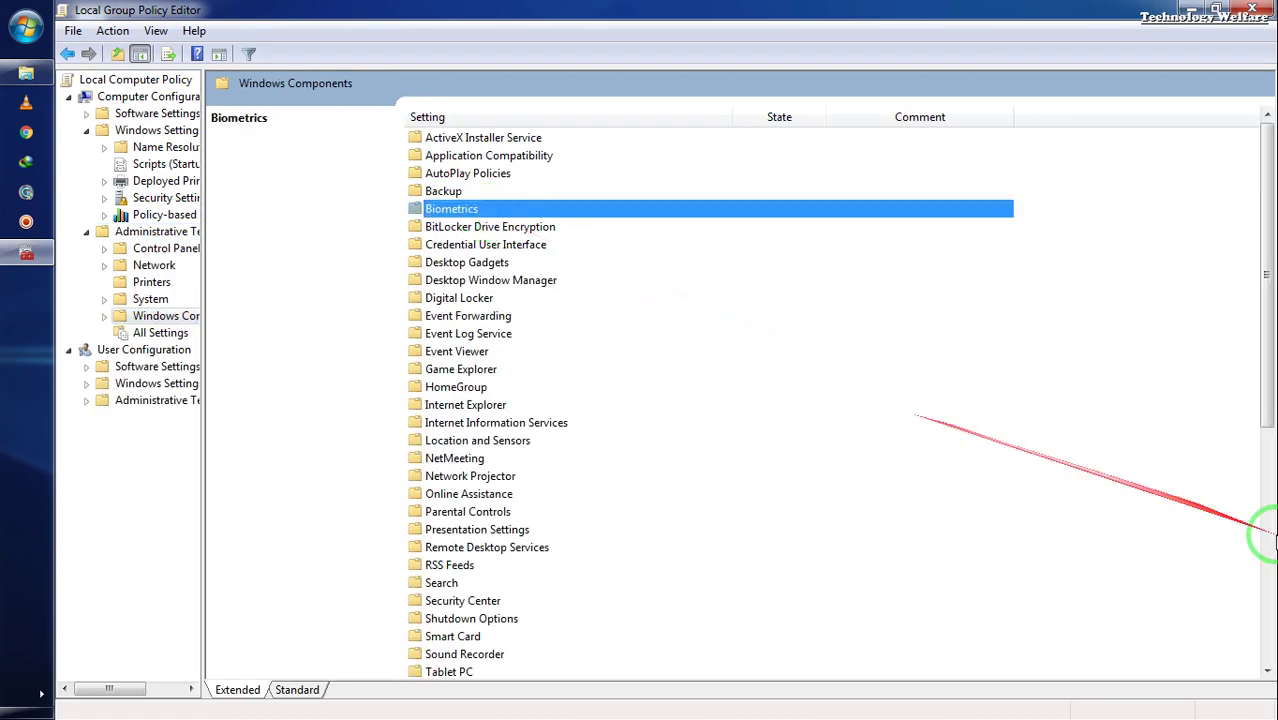
left_click(1272, 585)
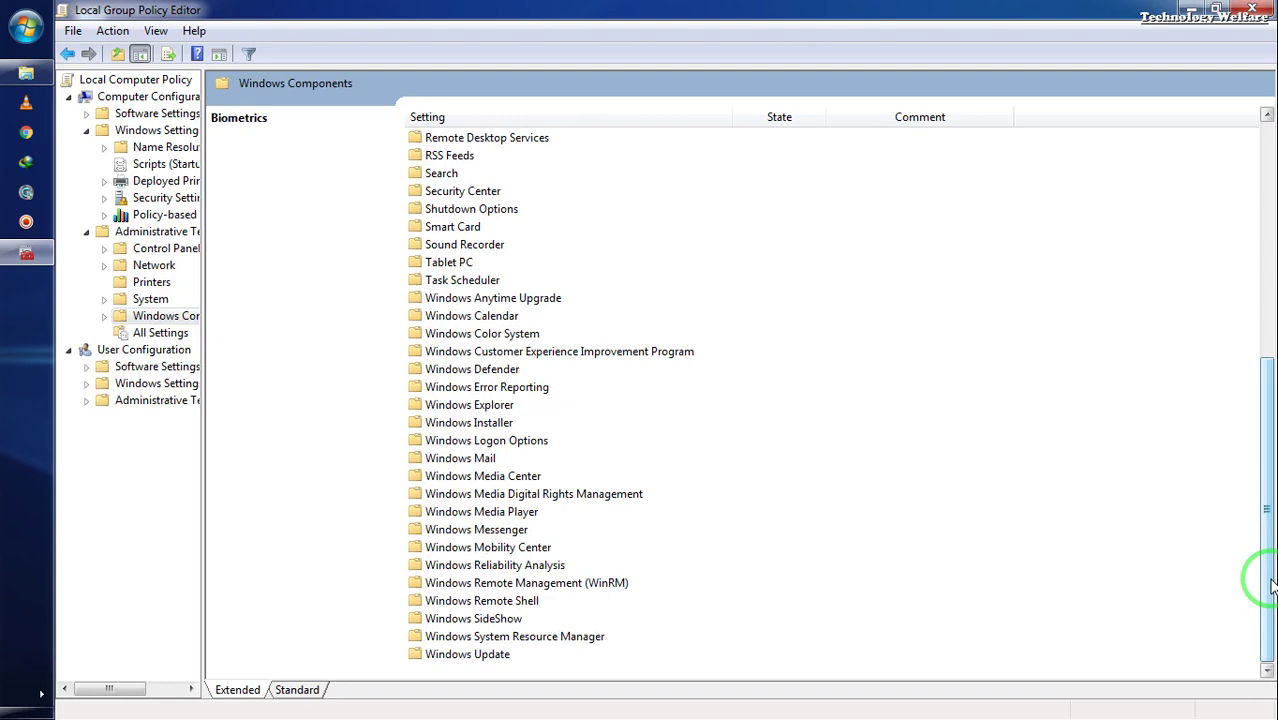
left_click(470, 656)
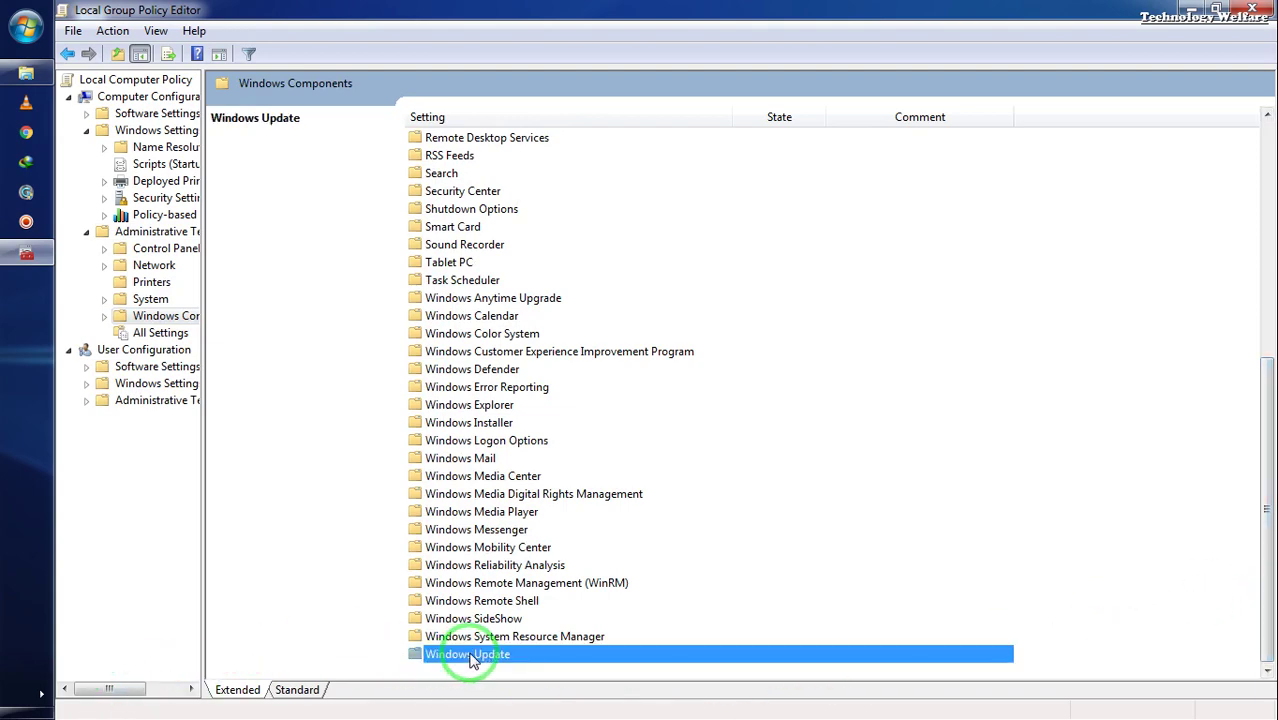
double_click(470, 656)
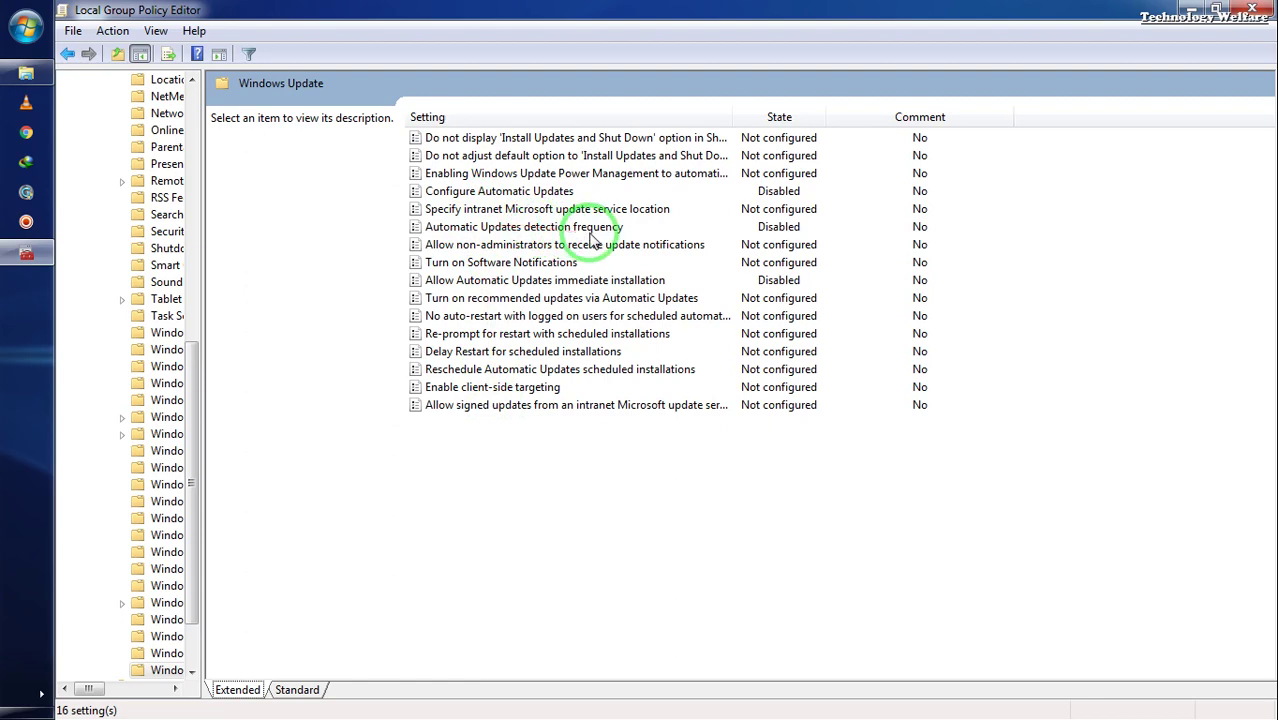
Check that the Automatic Updates detection frequency and Configure Automatic Updates policies are set to Disabled
left_click(558, 228)
double_click(558, 228)
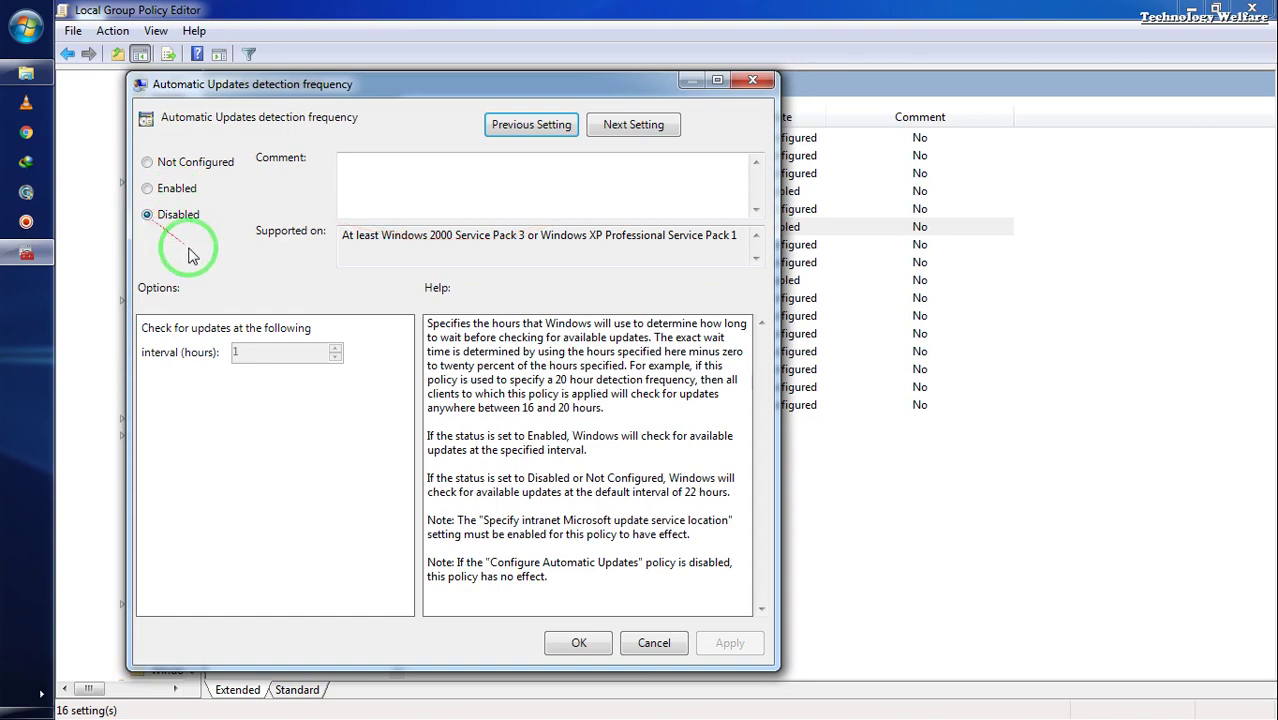
left_click(576, 646)
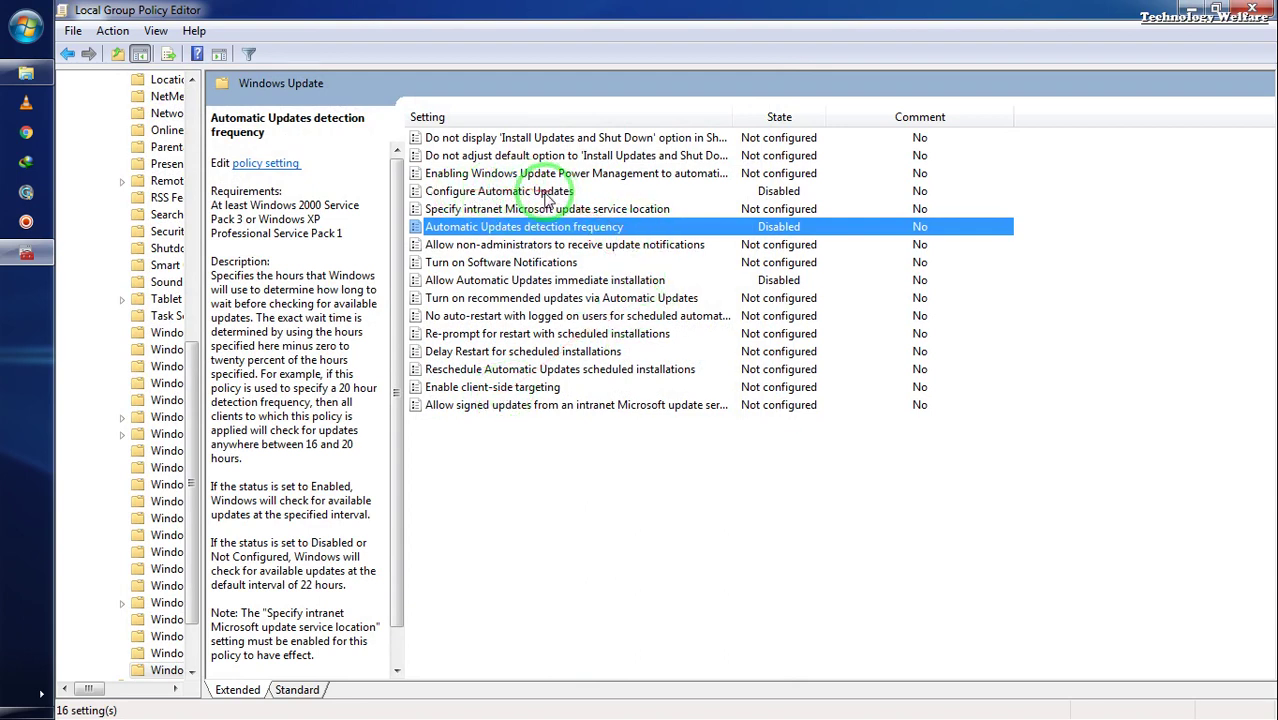
double_click(538, 193)
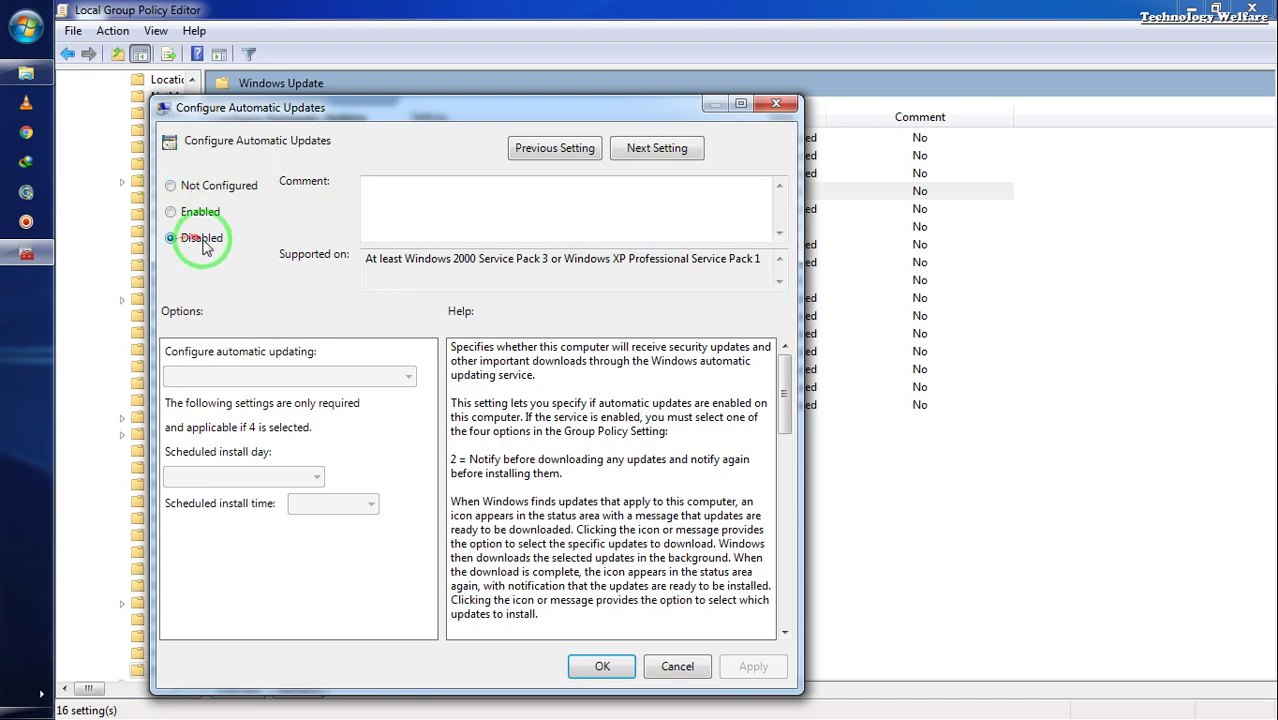
left_click(592, 666)
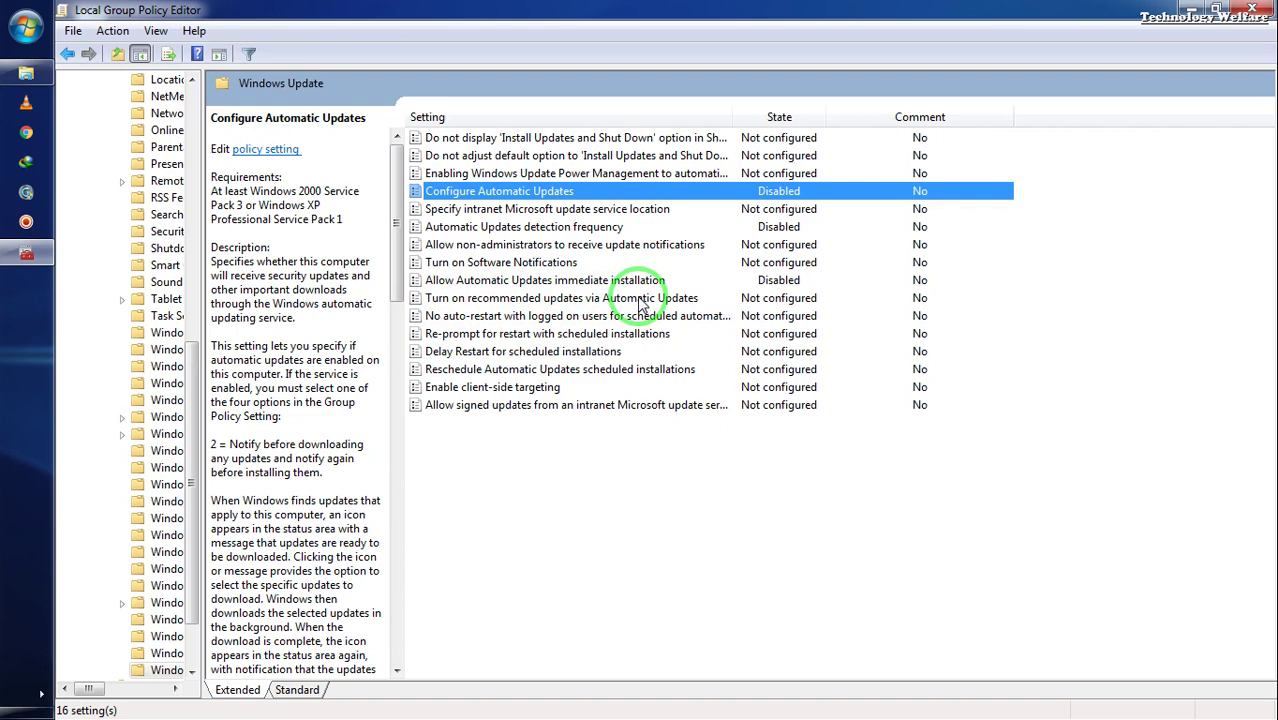
Set the policy "Turn on recommended updates via Automatic Updates" to Disabled, apply it and close the policy editor
double_click(640, 300)
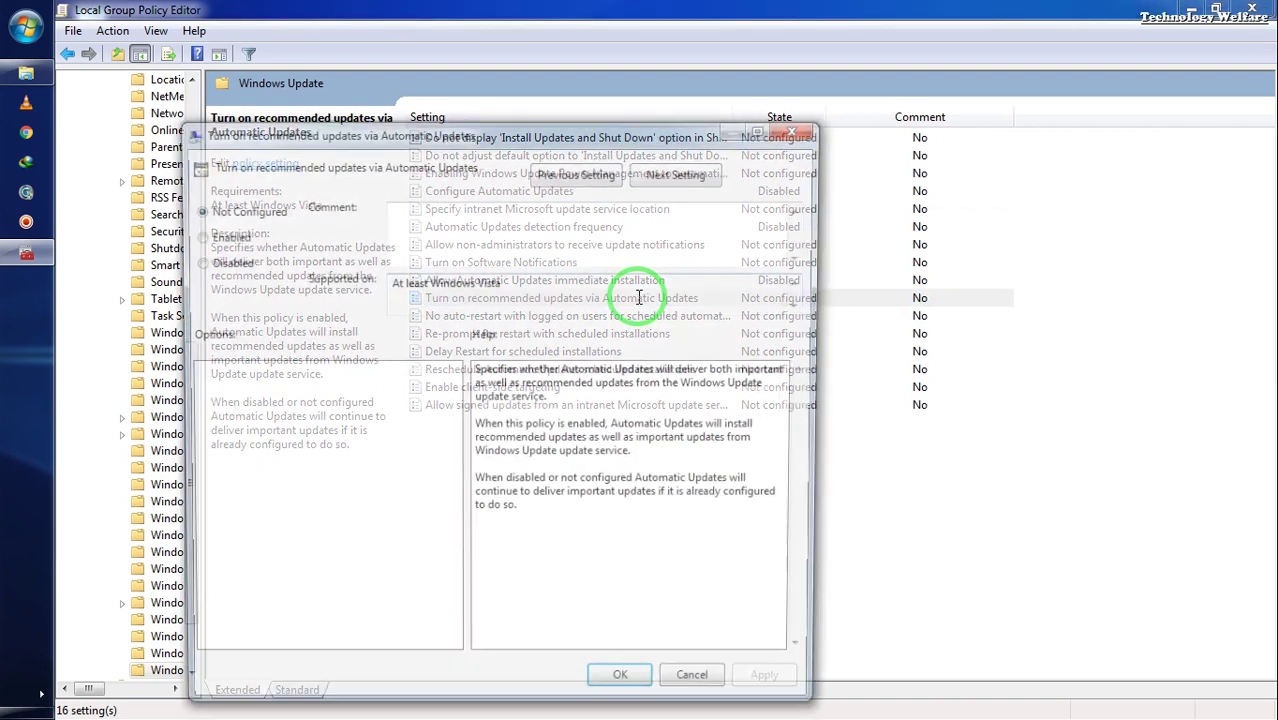
left_click(195, 263)
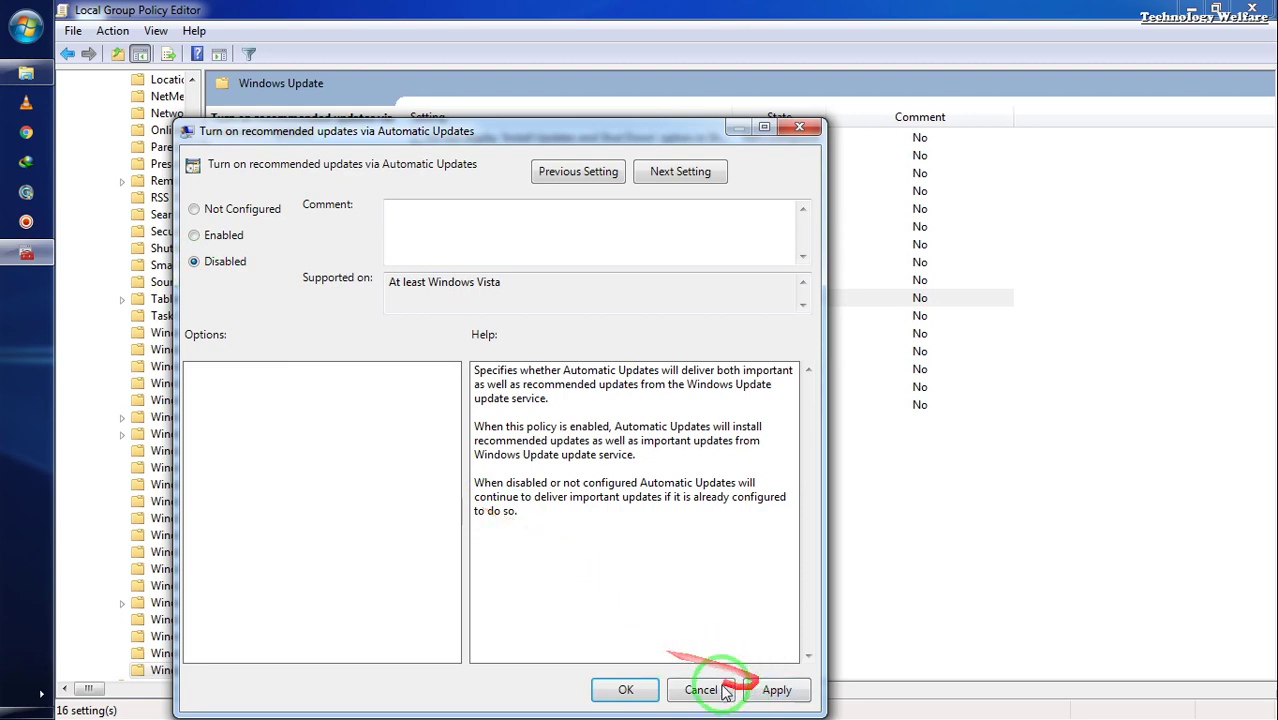
left_click(774, 690)
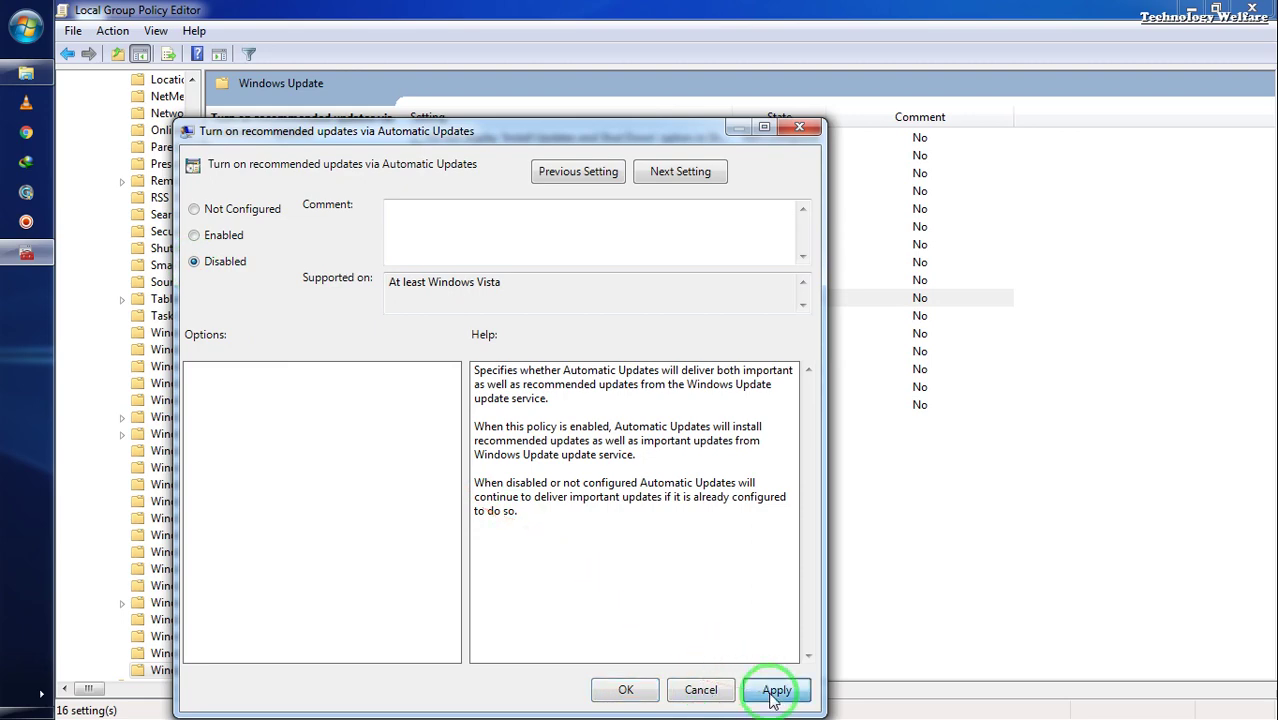
left_click(622, 690)
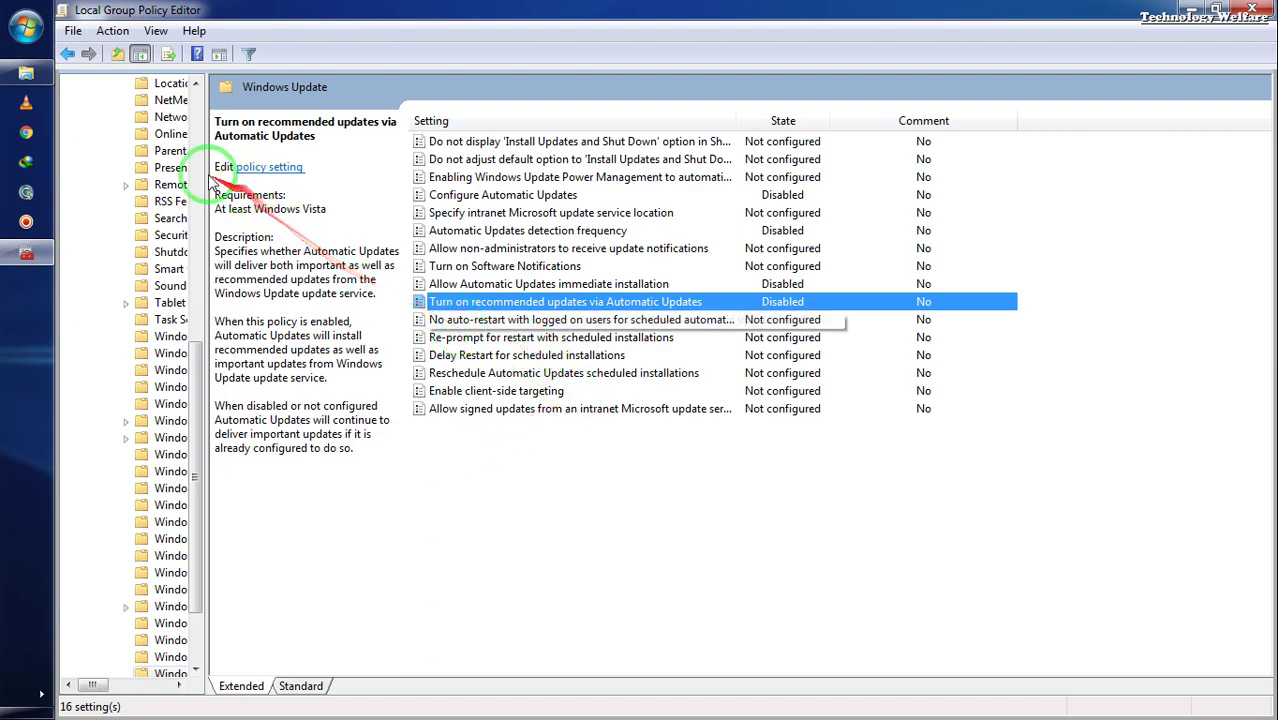
left_click(68, 57)
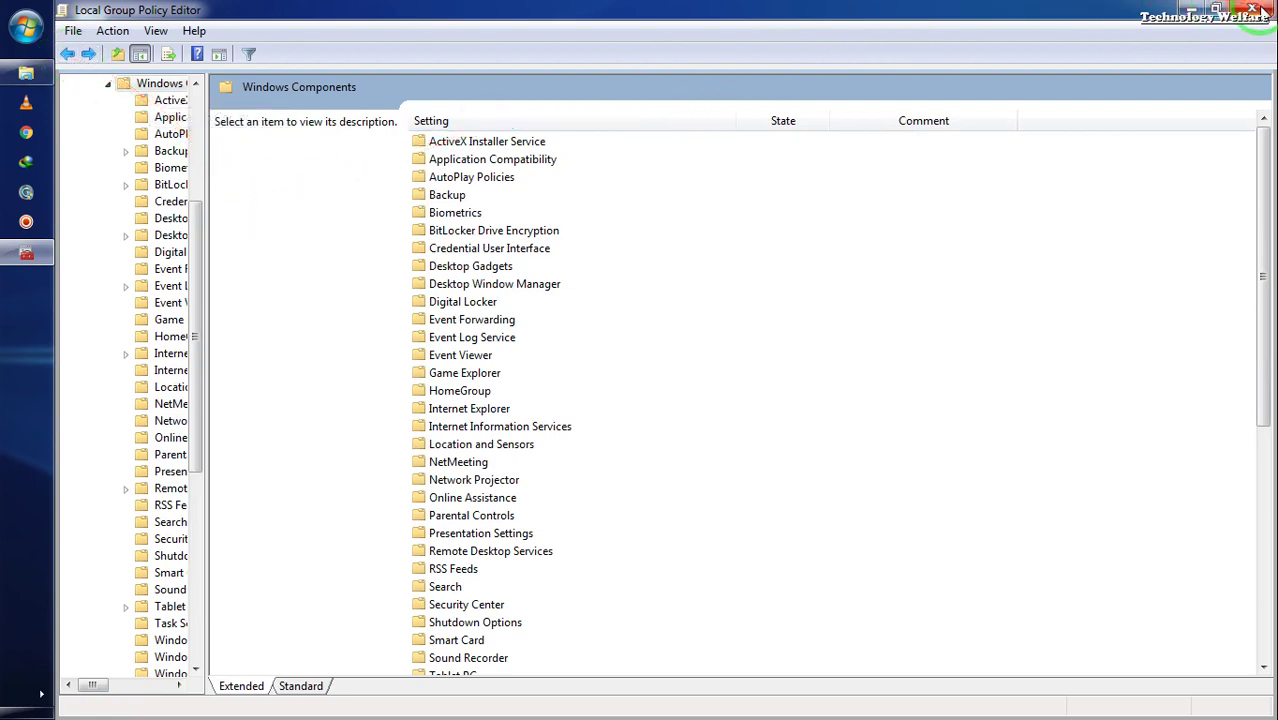
left_click(1258, 10)
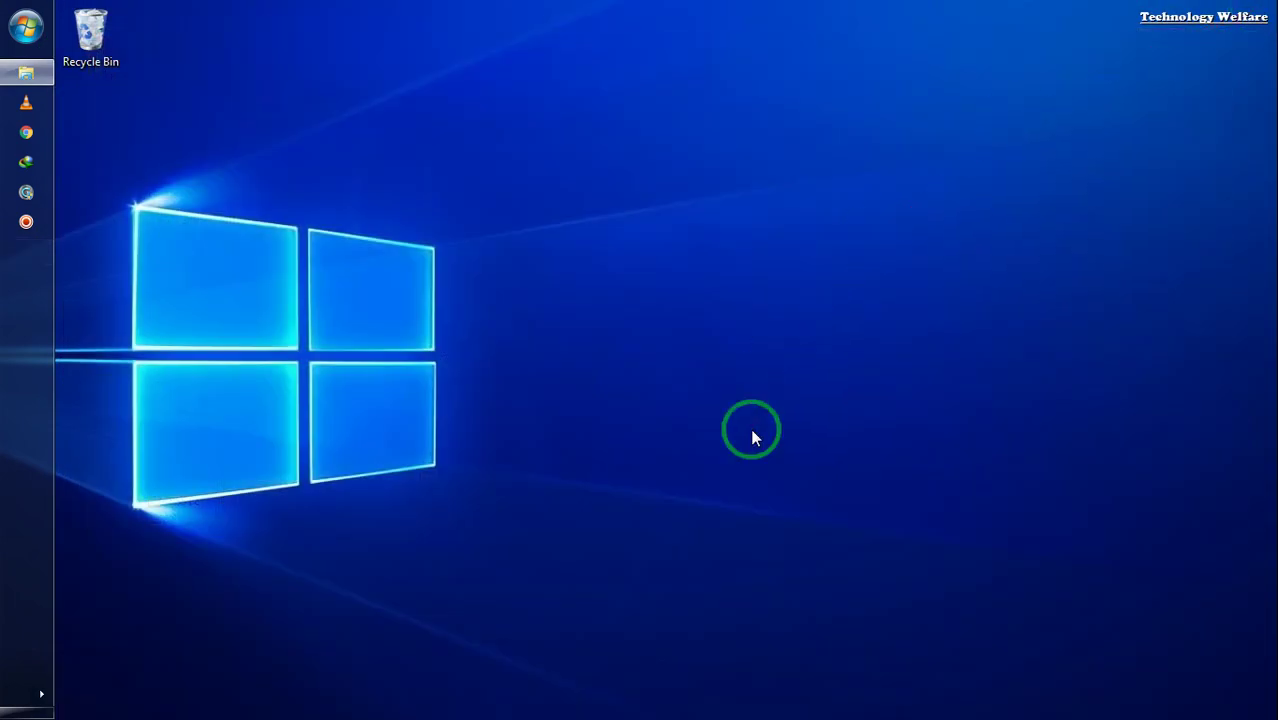
Open the Download folder inside C:\Windows\SoftwareDistribution in a file explorer window
key("super+e")
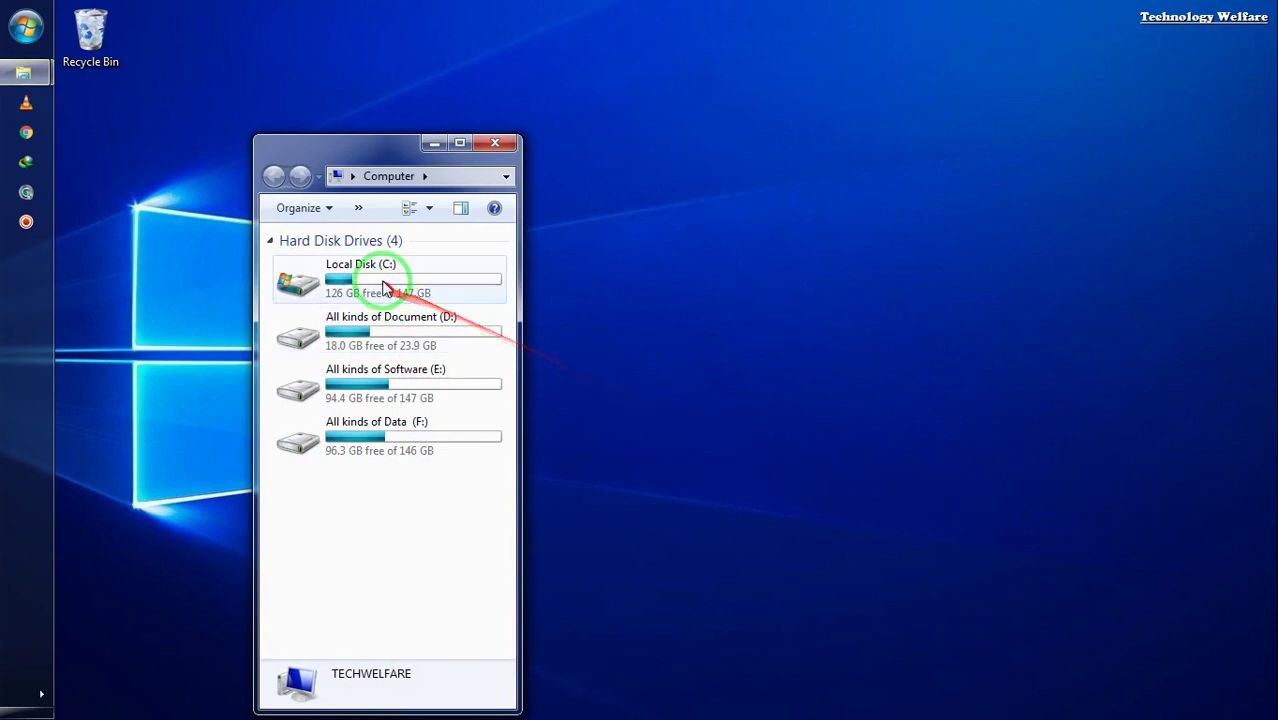
left_click(385, 288)
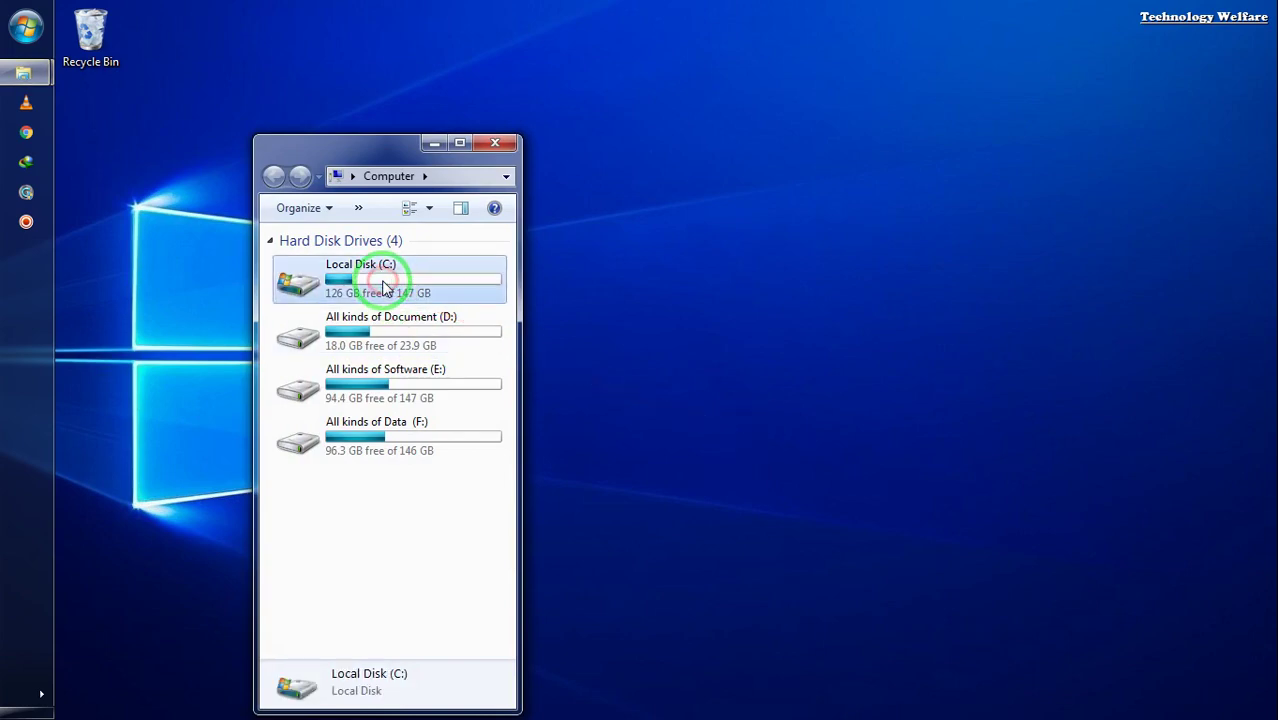
double_click(385, 288)
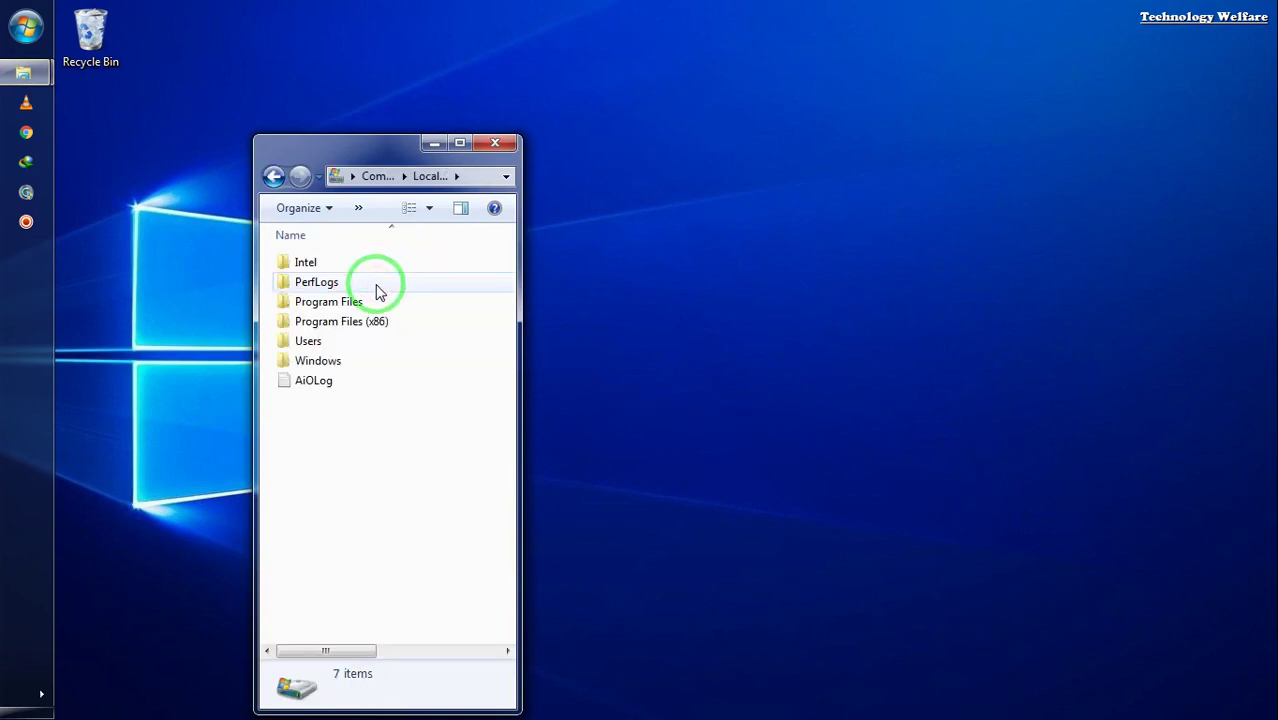
double_click(340, 362)
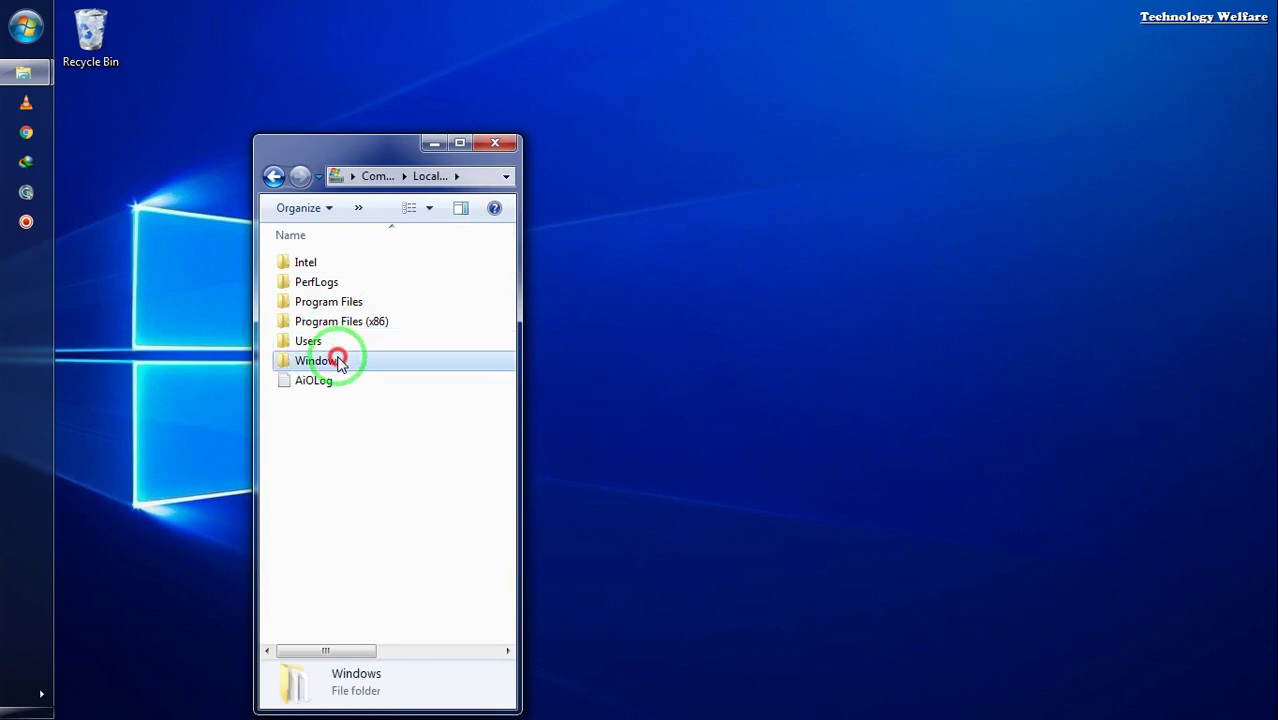
left_click(507, 521)
left_click(505, 521)
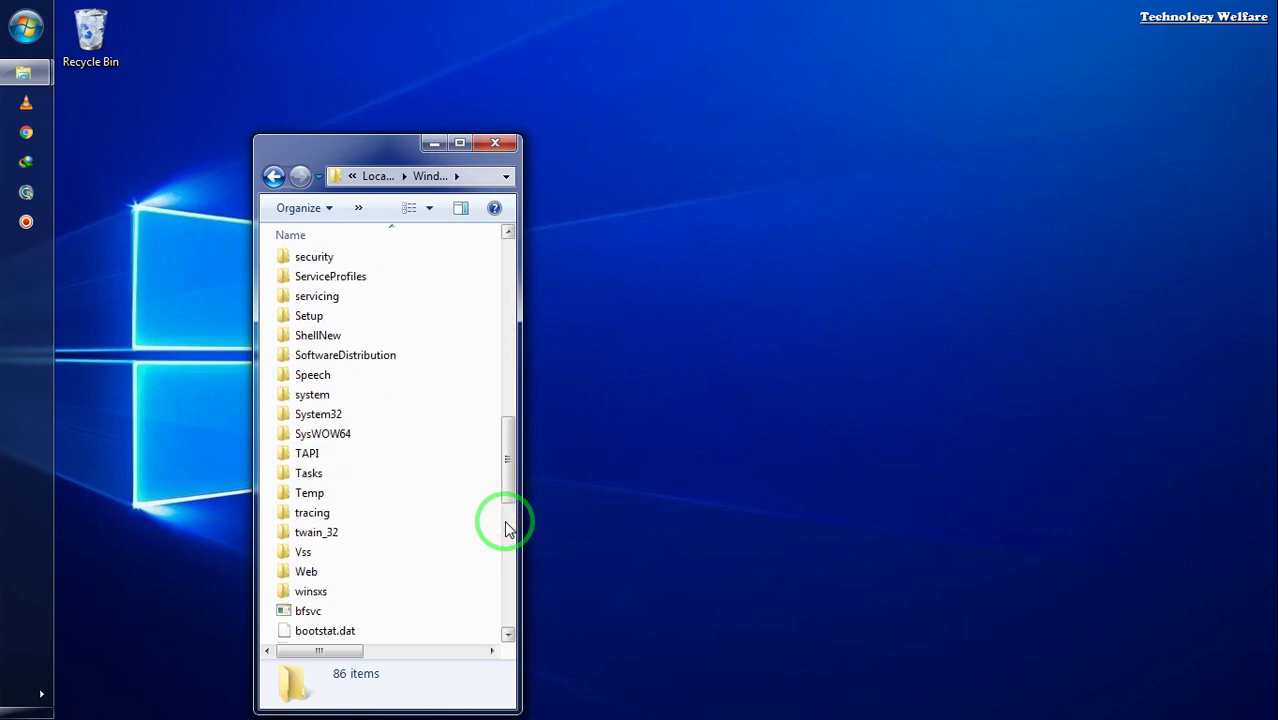
double_click(322, 356)
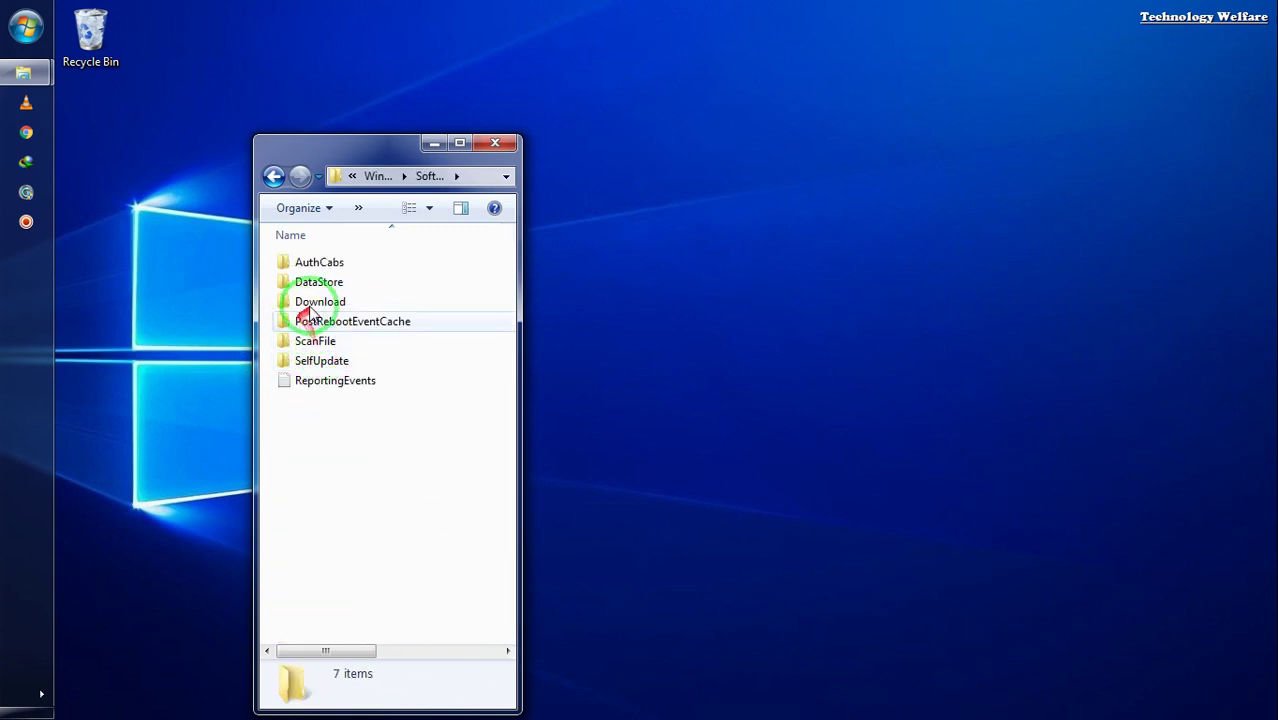
double_click(312, 301)
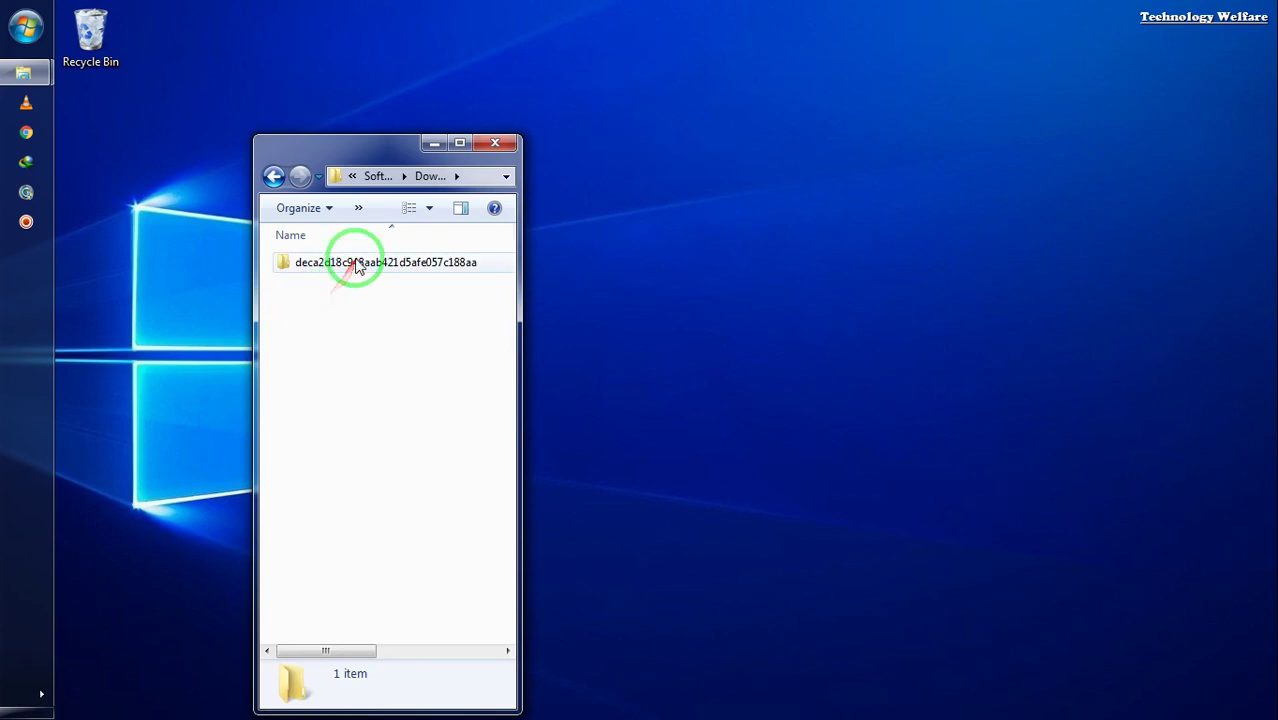
Try to delete the update subfolder inside Download, skip it at the permission request, and close the folder window
left_click(355, 265)
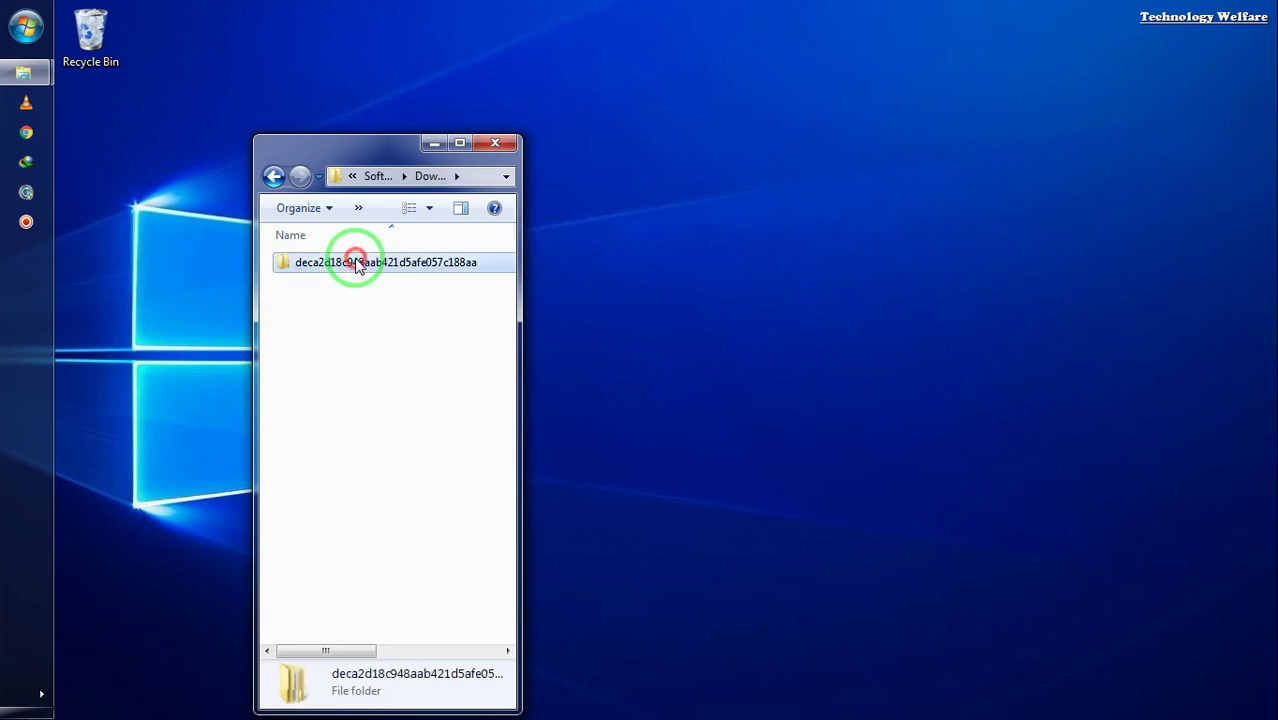
left_click(357, 397)
key("Down")
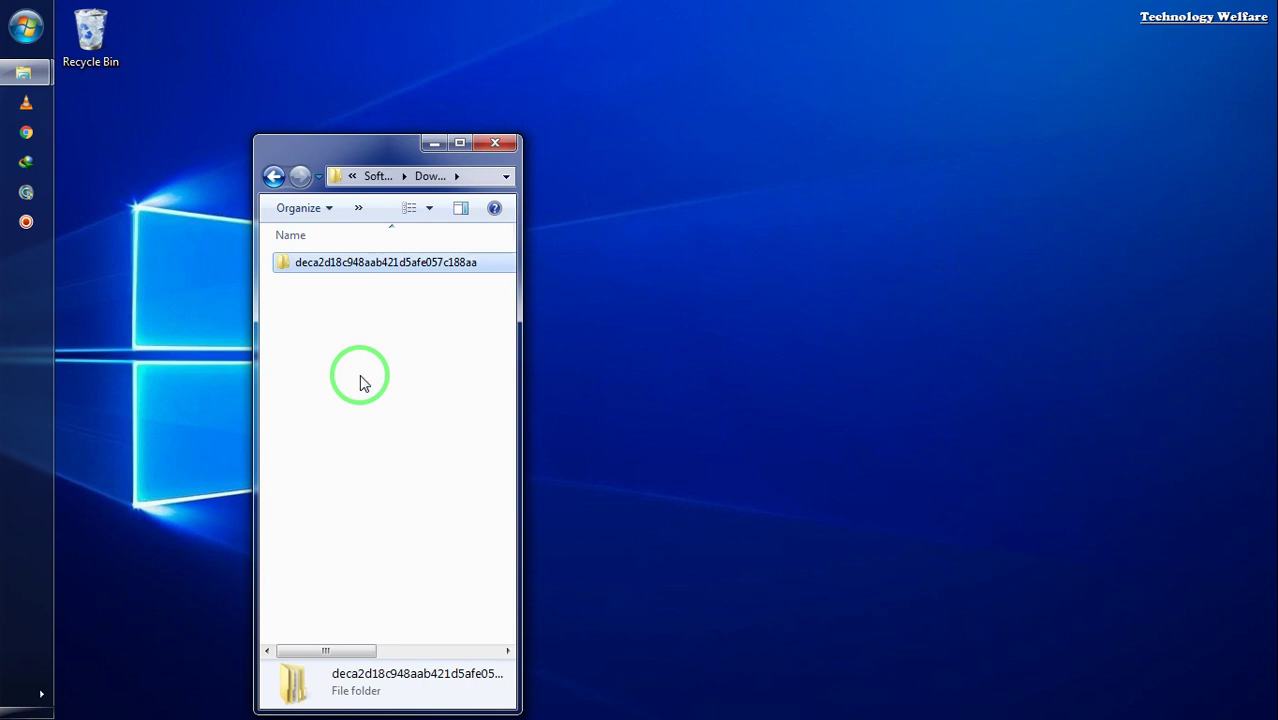
key("Delete")
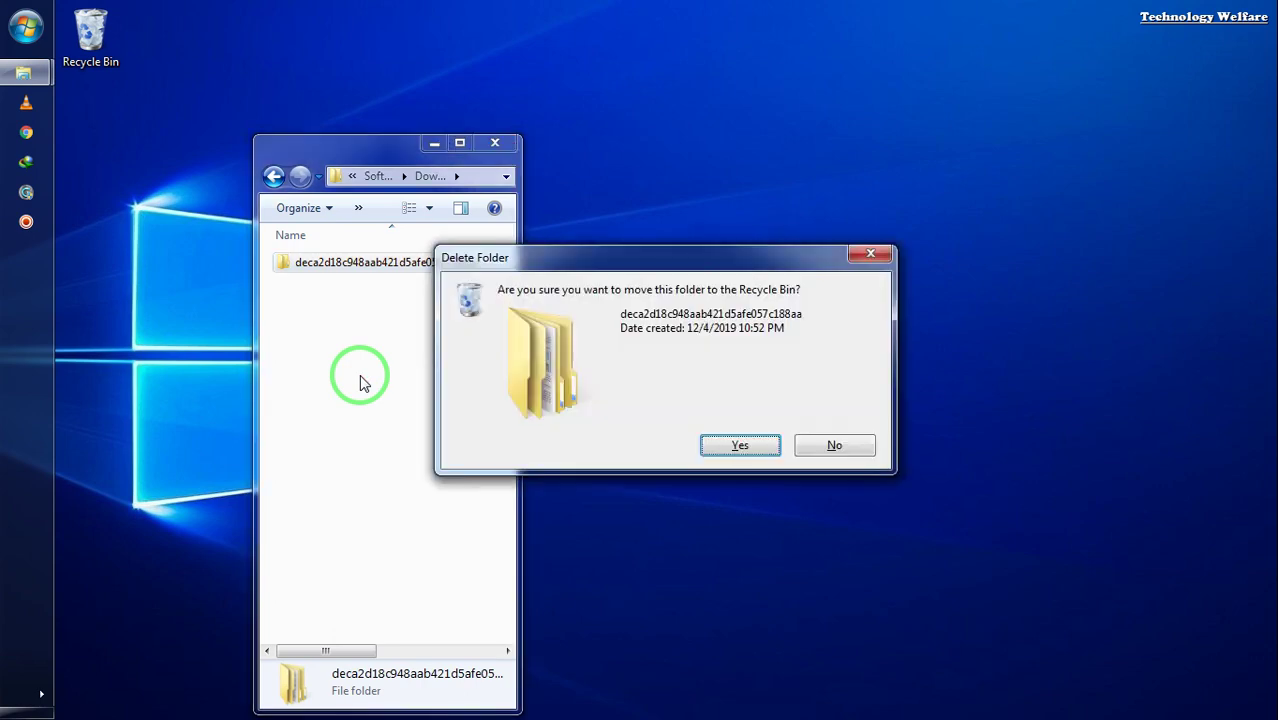
left_click(740, 445)
left_click(745, 445)
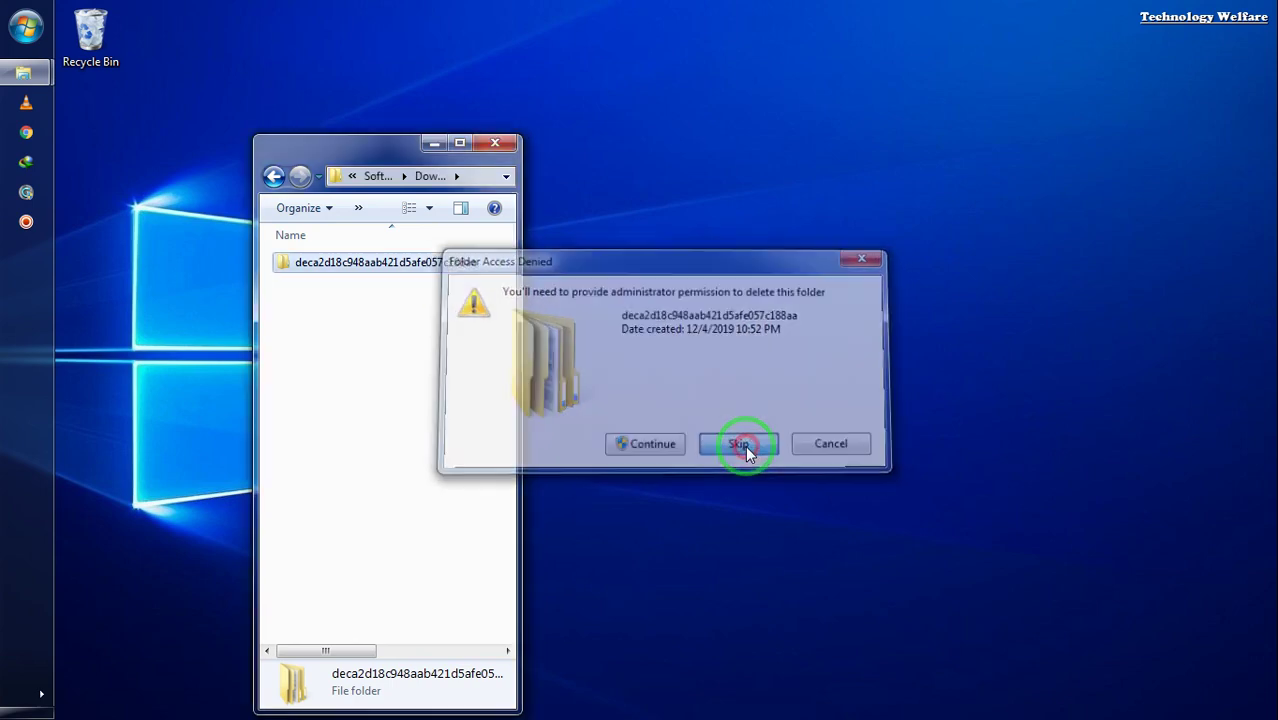
left_click(480, 142)
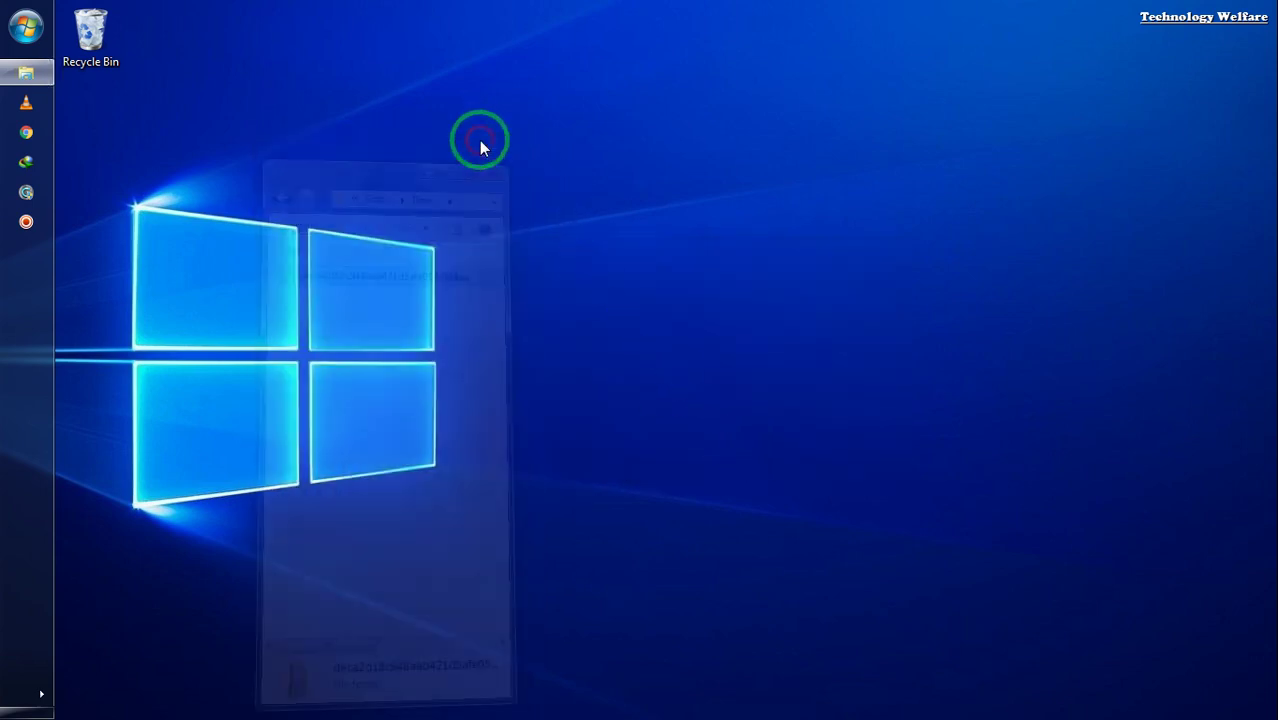